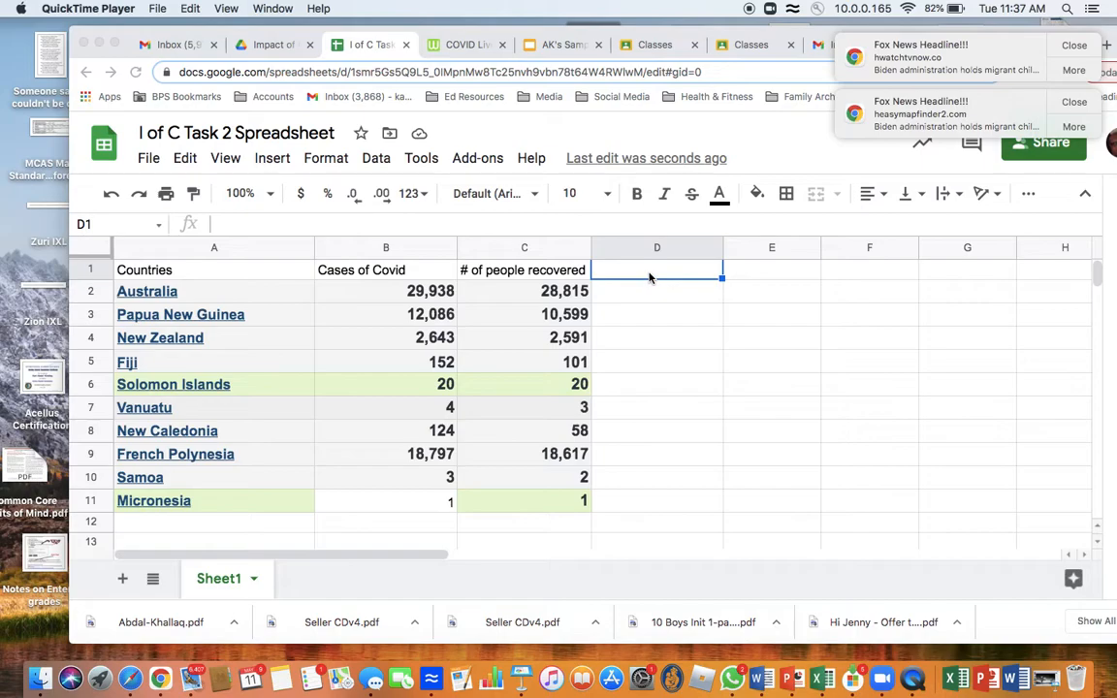
# Step: Enter the column header "Recovery Percentage" in cell D1
pyautogui.click(649, 278)
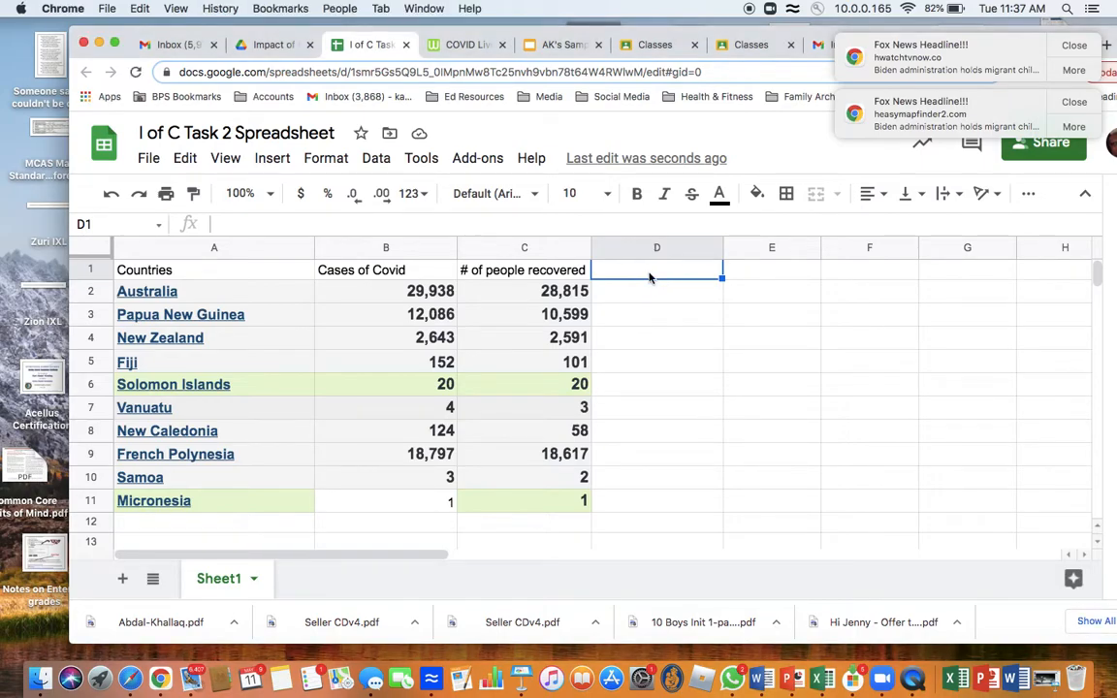
pyautogui.write('Rec')
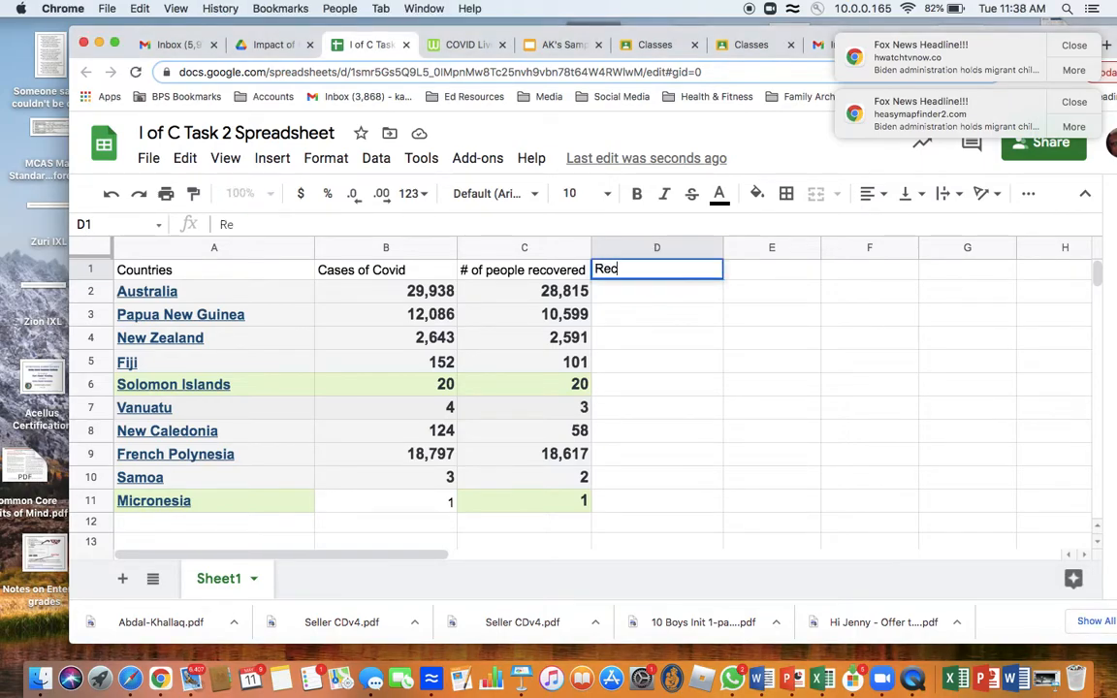
pyautogui.write('overy')
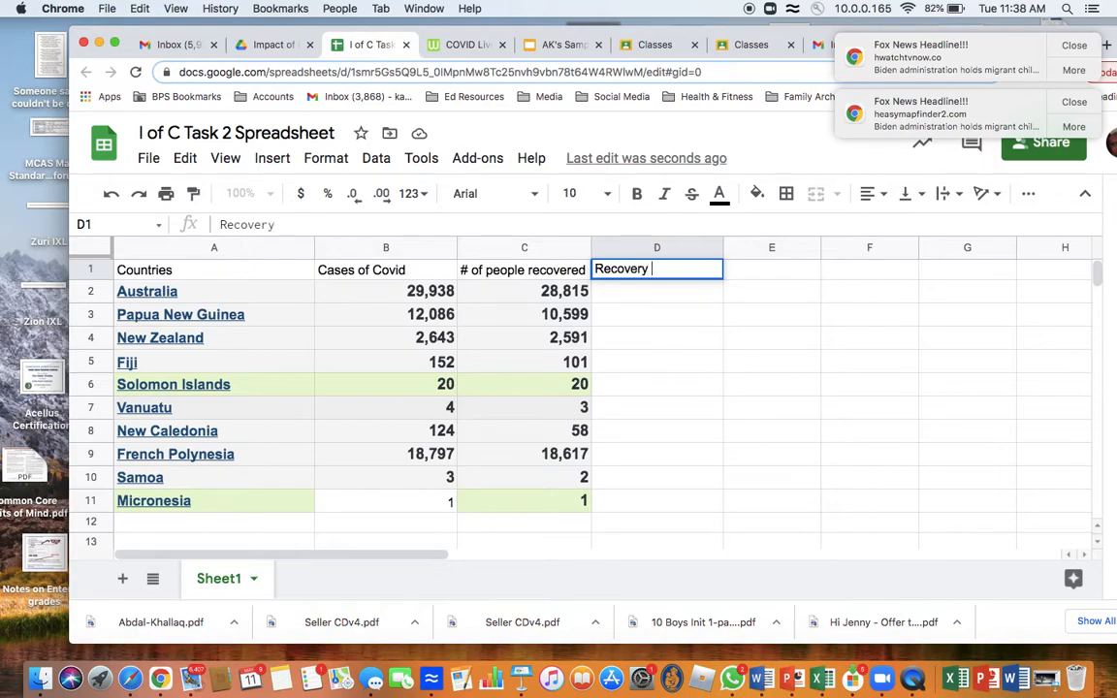
pyautogui.write(' Percentage')
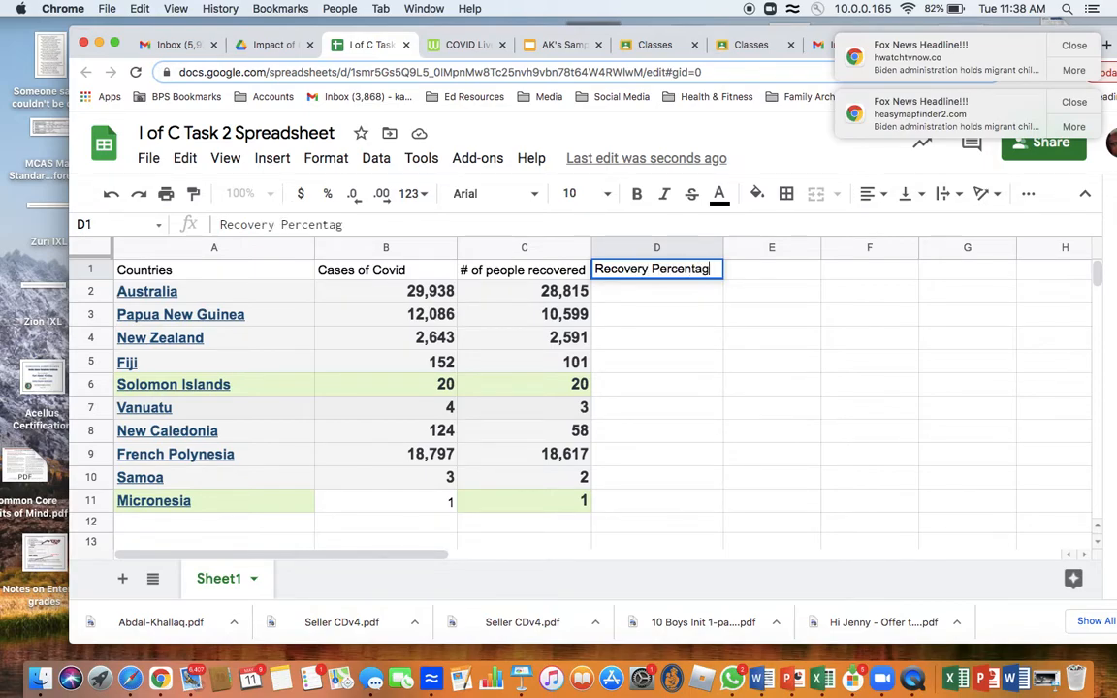
pyautogui.click(630, 297)
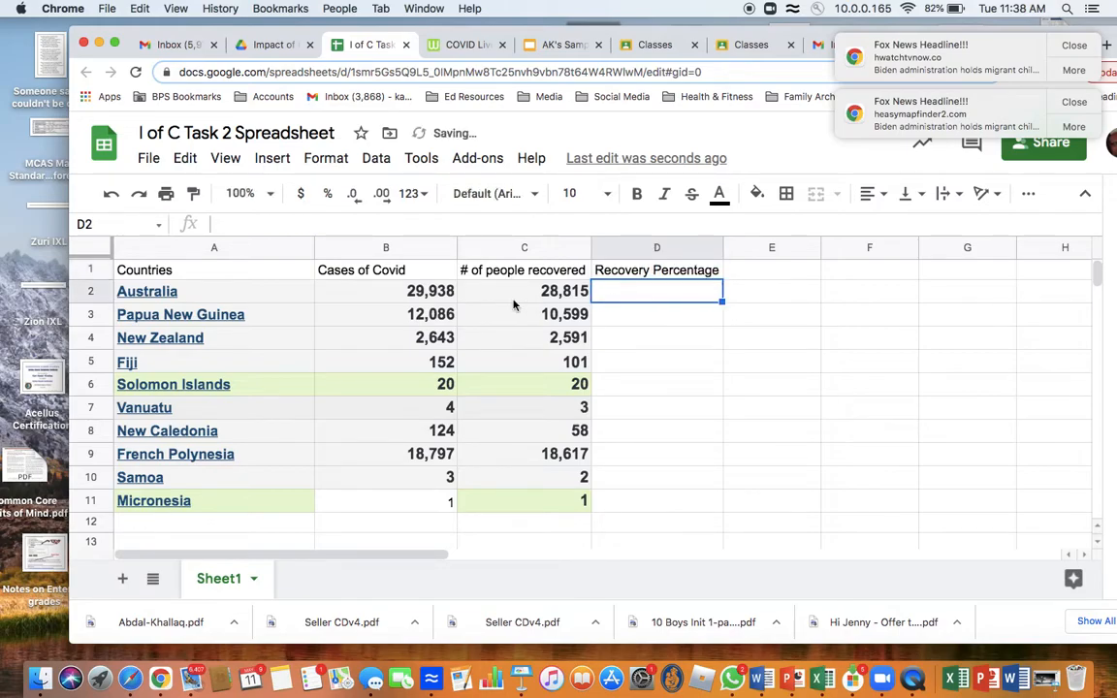
# Step: Enter the formula =(C2/B2)*100 in cell D2 to calculate Australia's recovery percentage
pyautogui.moveTo(194, 296)
pyautogui.click(550, 48)
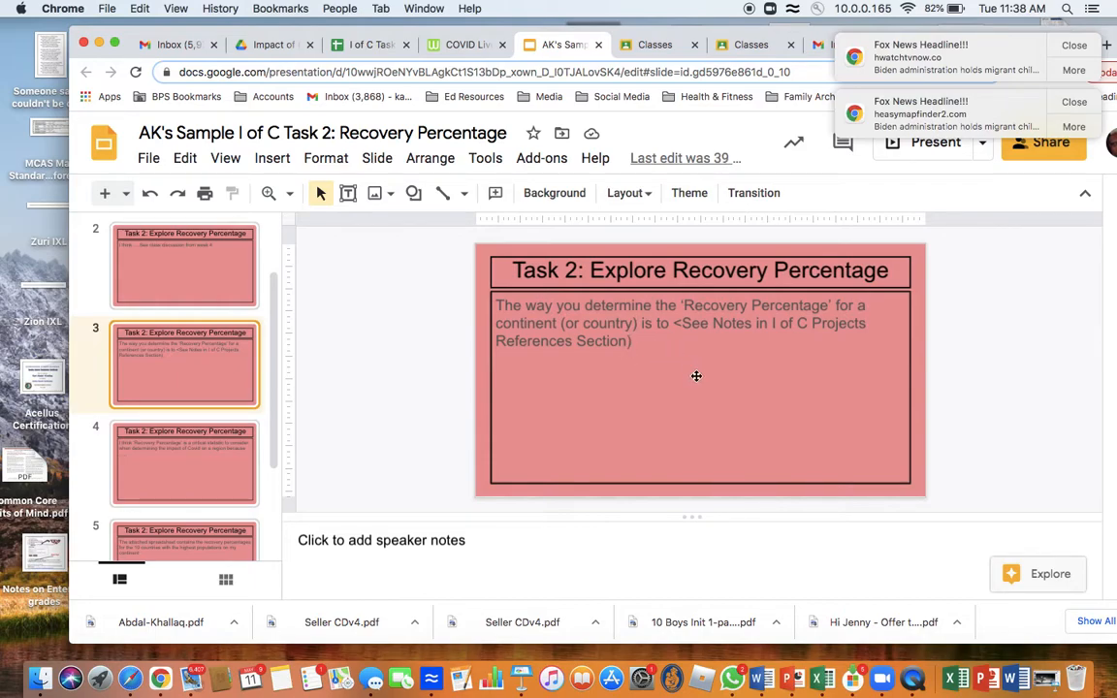
pyautogui.click(364, 44)
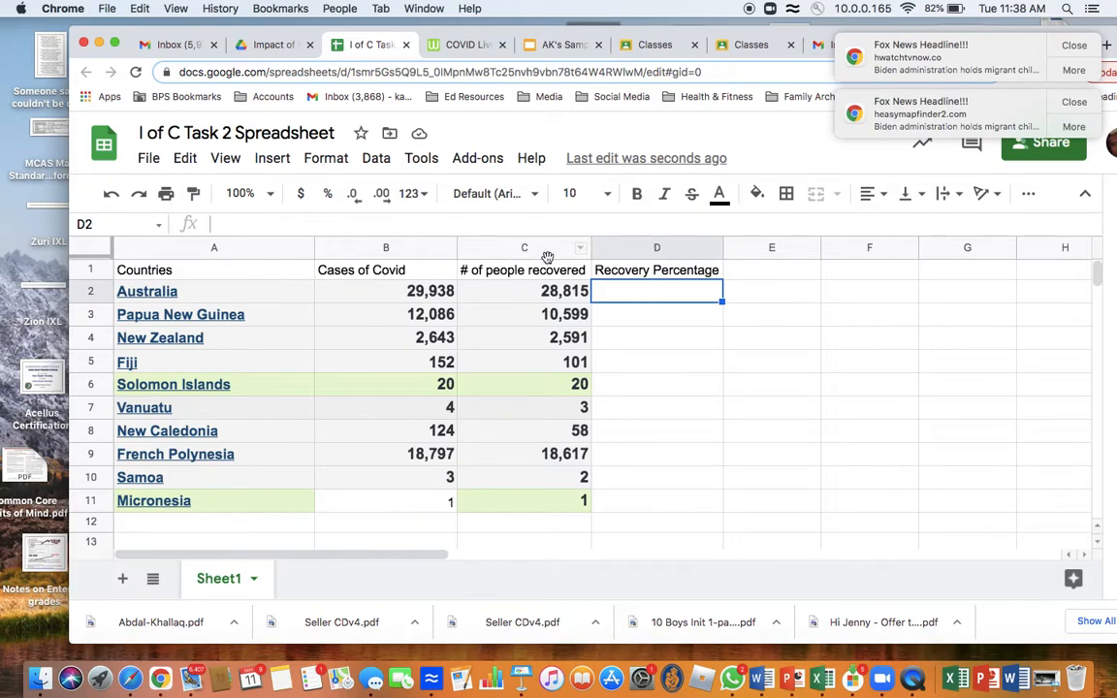
pyautogui.write('=')
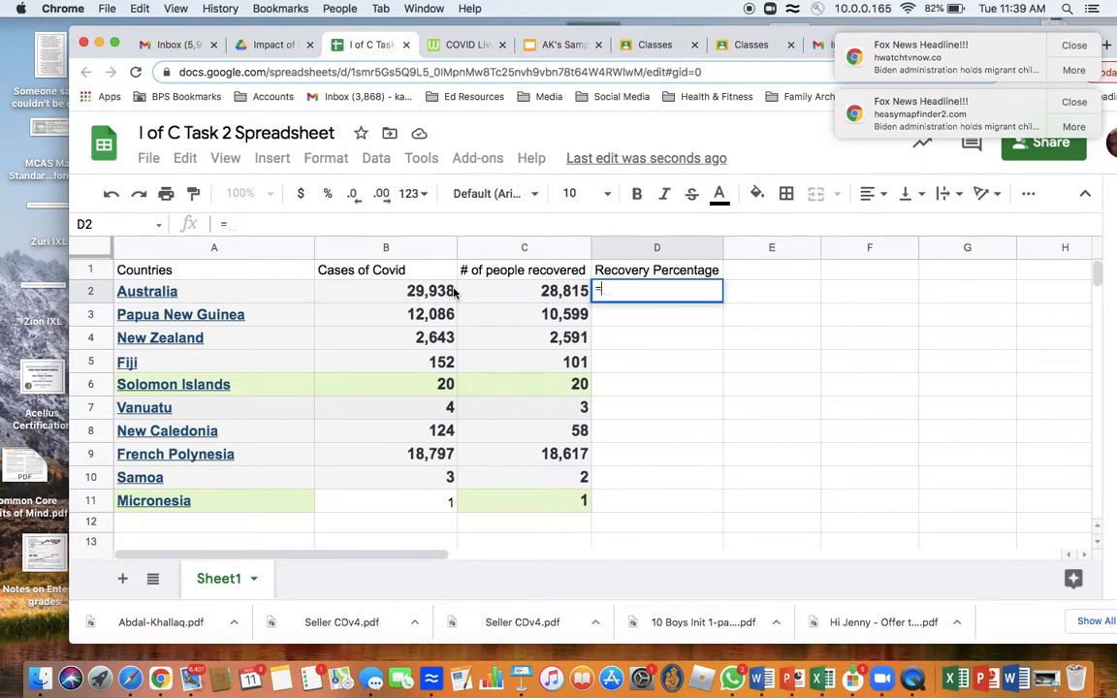
pyautogui.write('(')
pyautogui.click(539, 291)
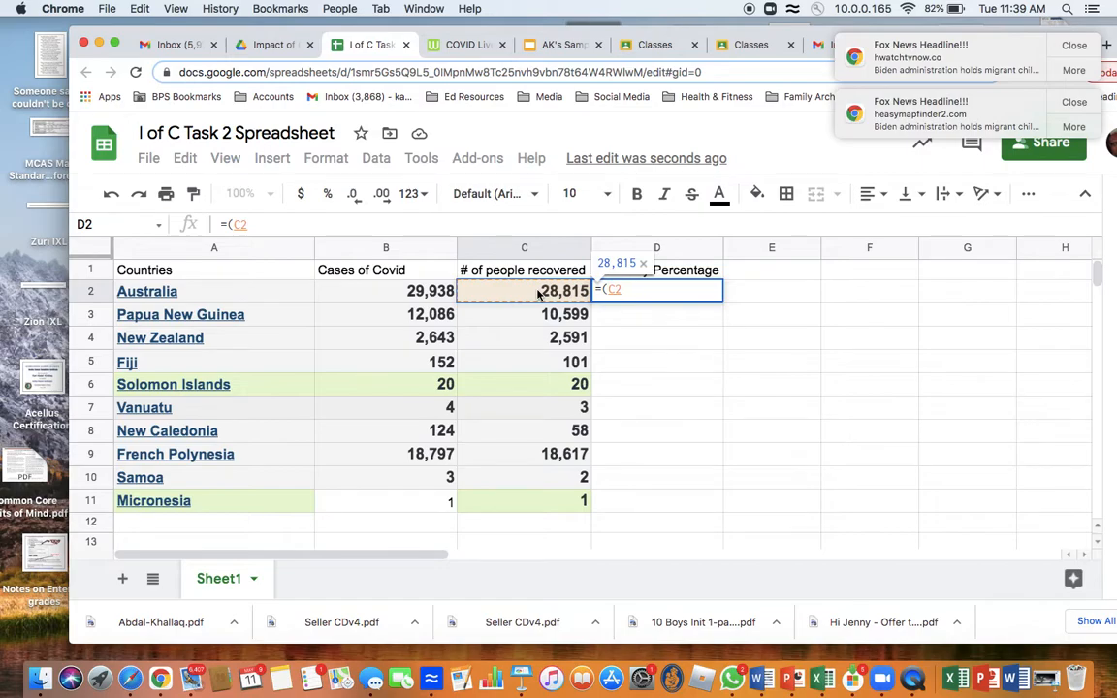
pyautogui.write('/')
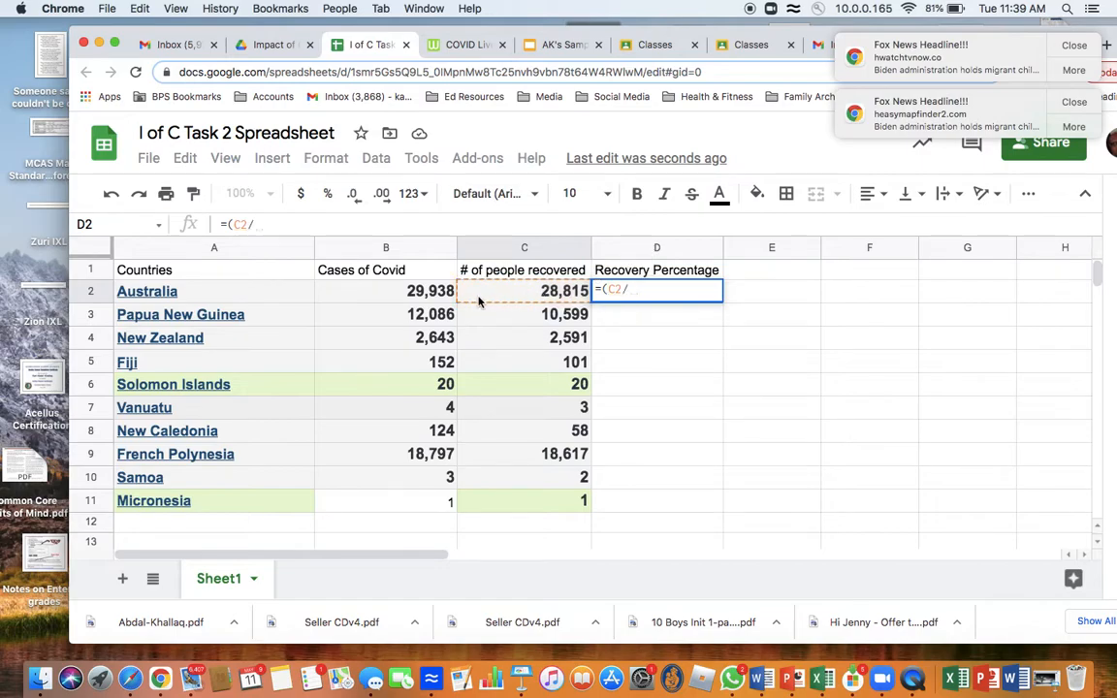
pyautogui.click(414, 294)
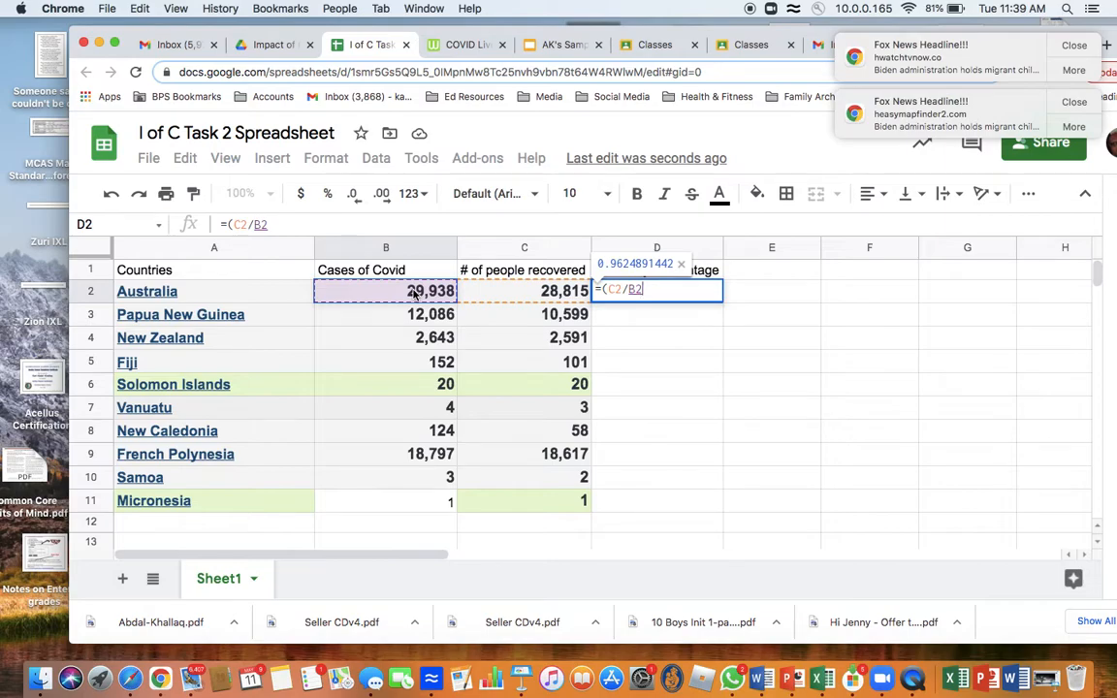
pyautogui.write(')')
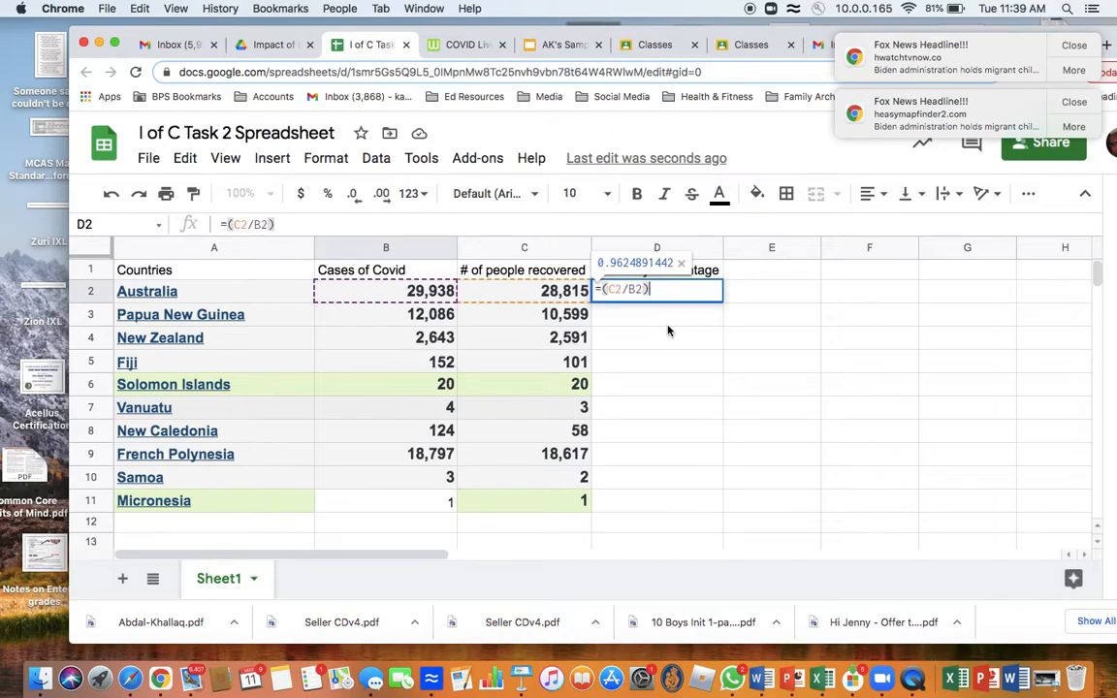
pyautogui.write('*')
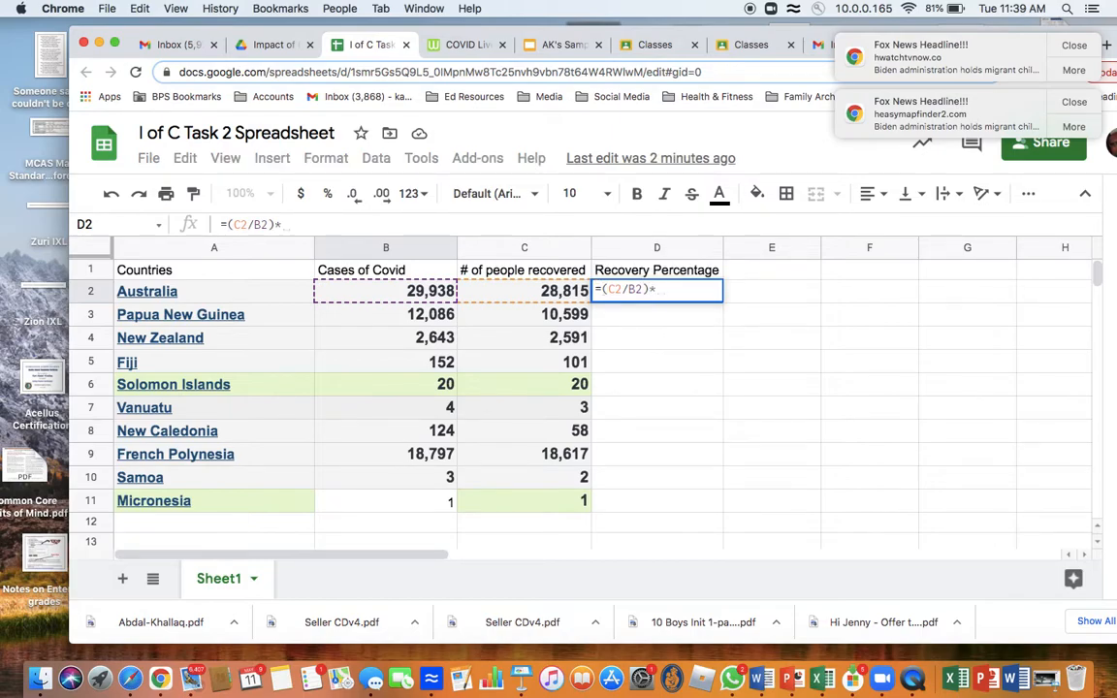
pyautogui.write('100')
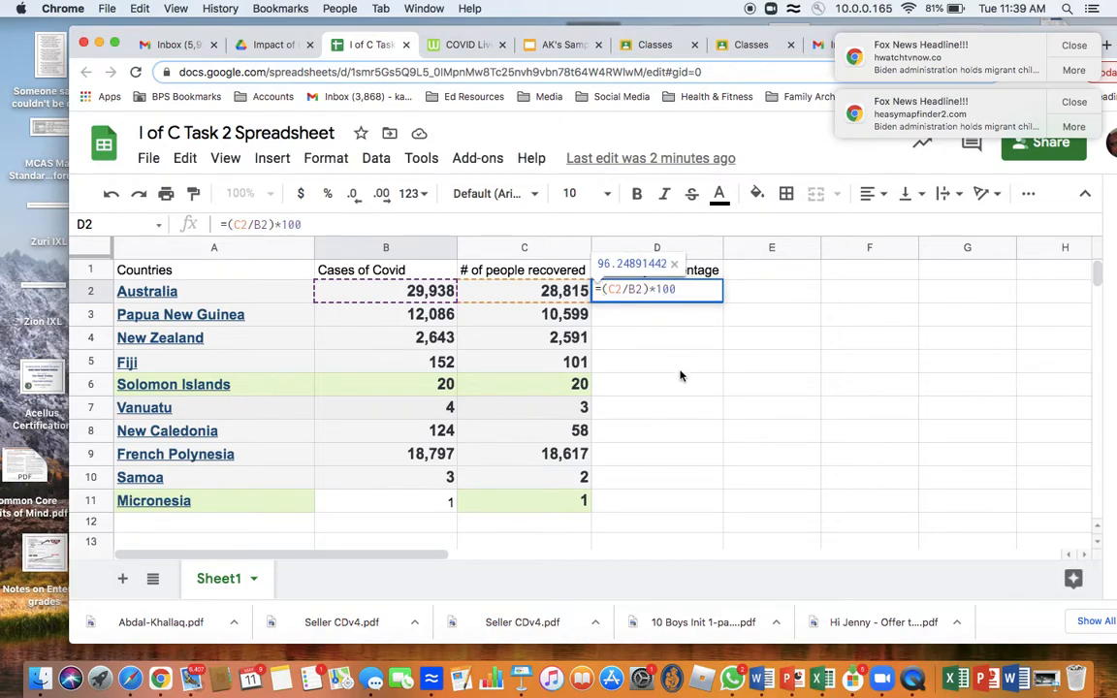
pyautogui.click(658, 358)
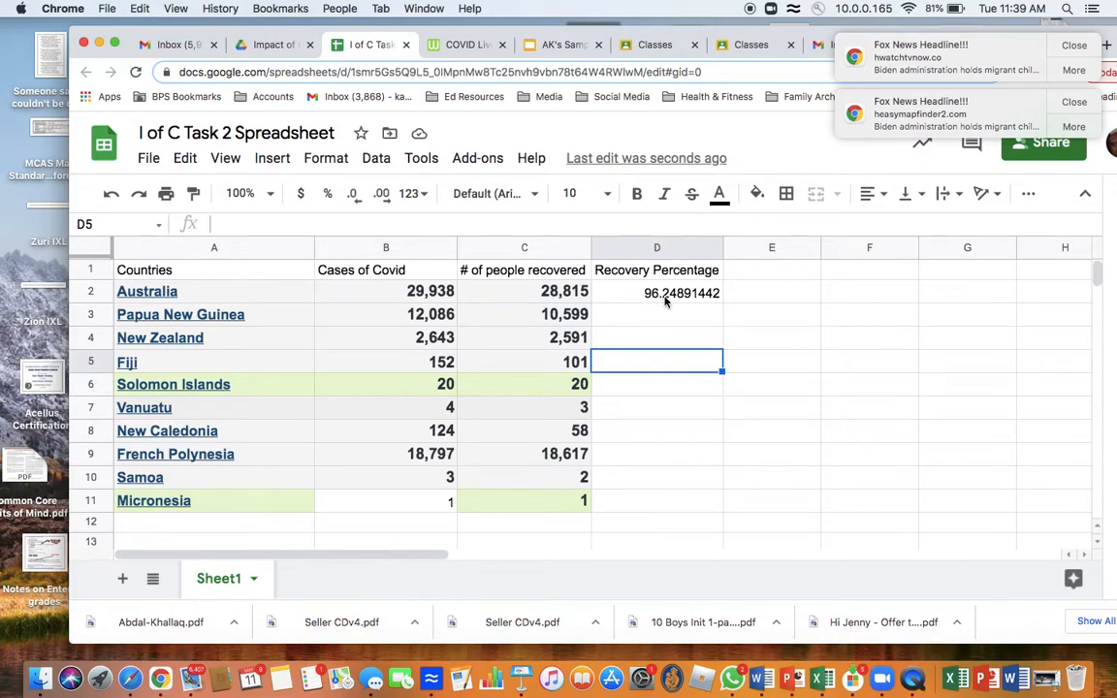
# Step: Copy the formula in D2 and paste only the formula into D3:D11 for the remaining countries
pyautogui.click(624, 295)
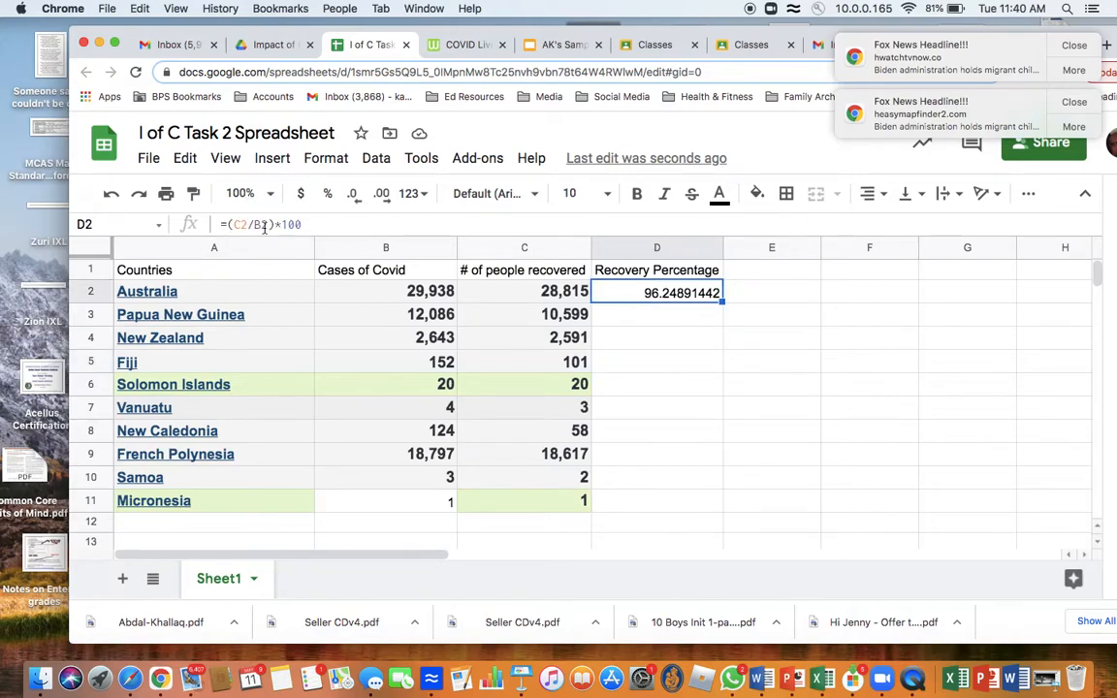
pyautogui.click(635, 323)
pyautogui.moveTo(635, 323); pyautogui.dragTo(624, 495)
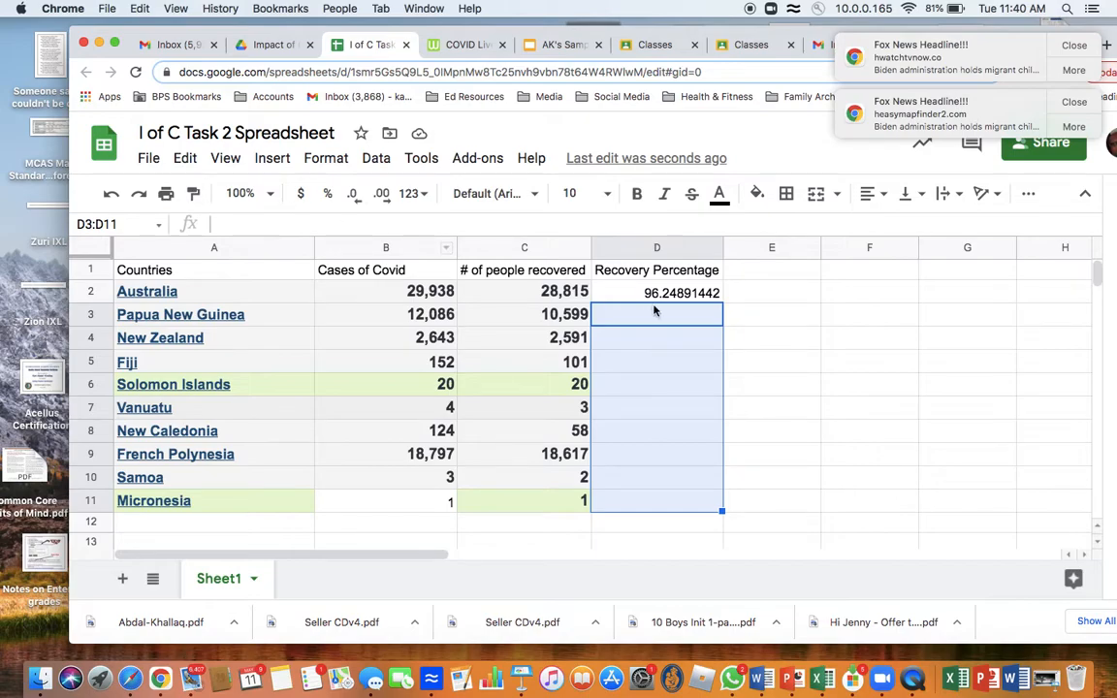
pyautogui.click(653, 294)
pyautogui.rightClick(656, 296)
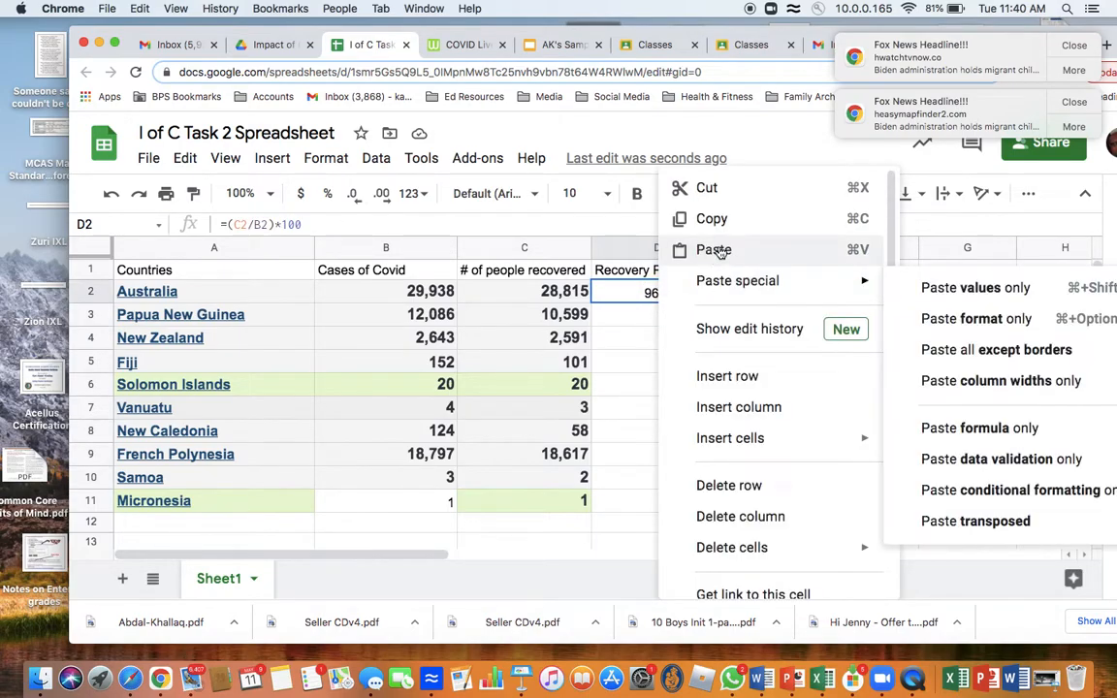
pyautogui.click(708, 219)
pyautogui.moveTo(610, 313); pyautogui.dragTo(624, 499)
pyautogui.click(150, 160)
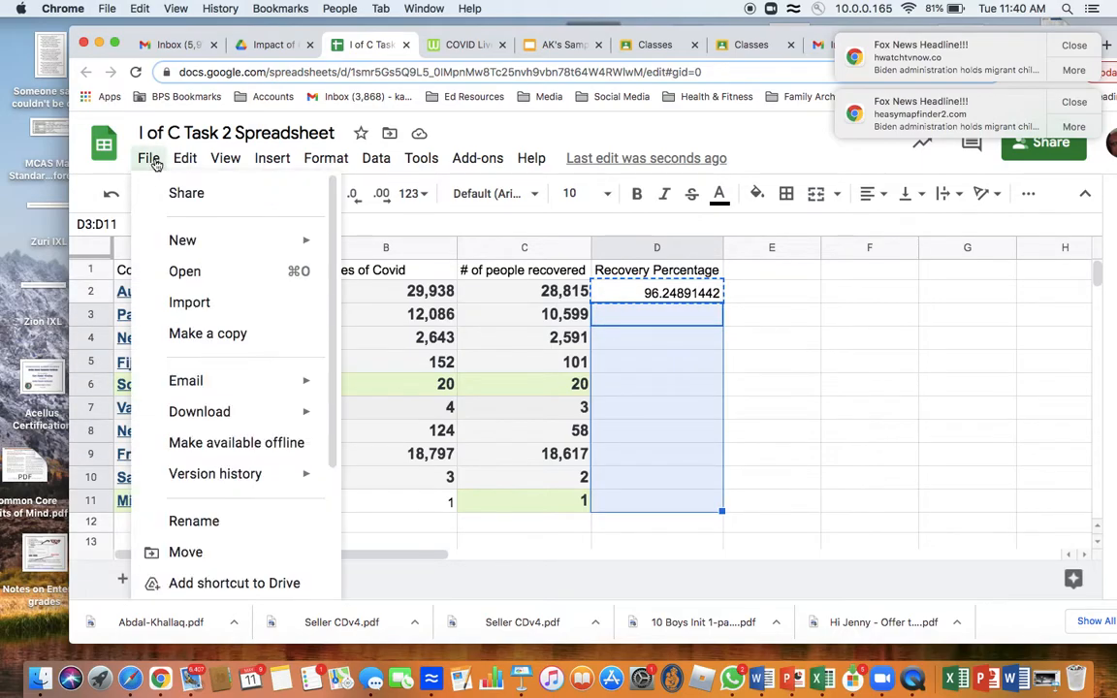
pyautogui.moveTo(187, 161)
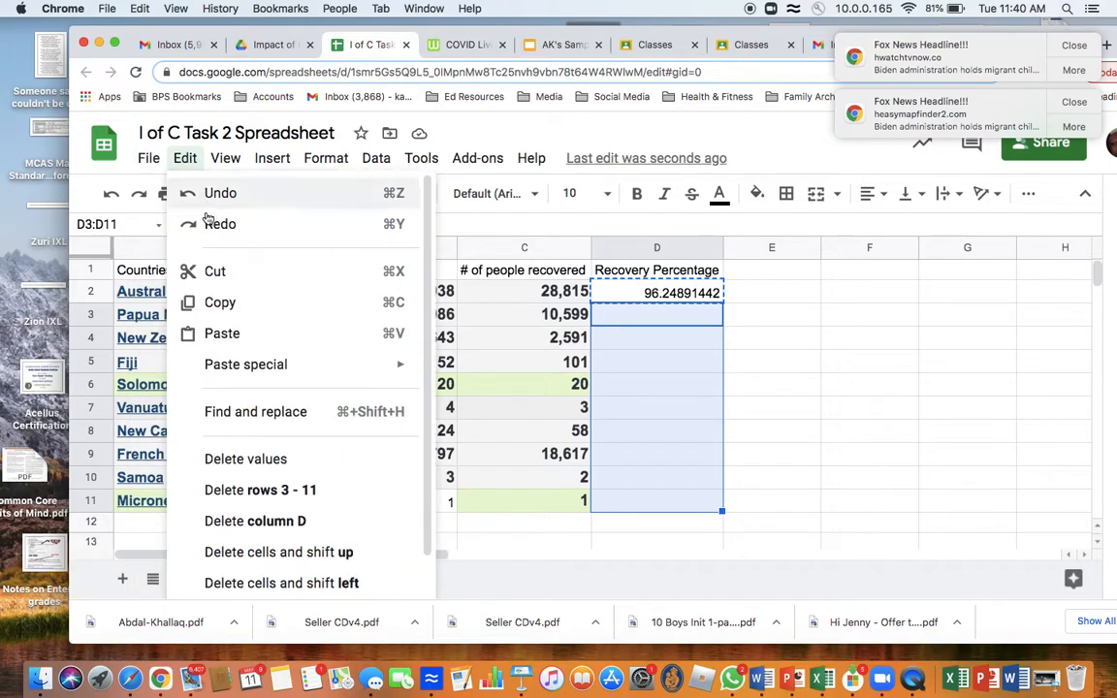
pyautogui.moveTo(226, 367)
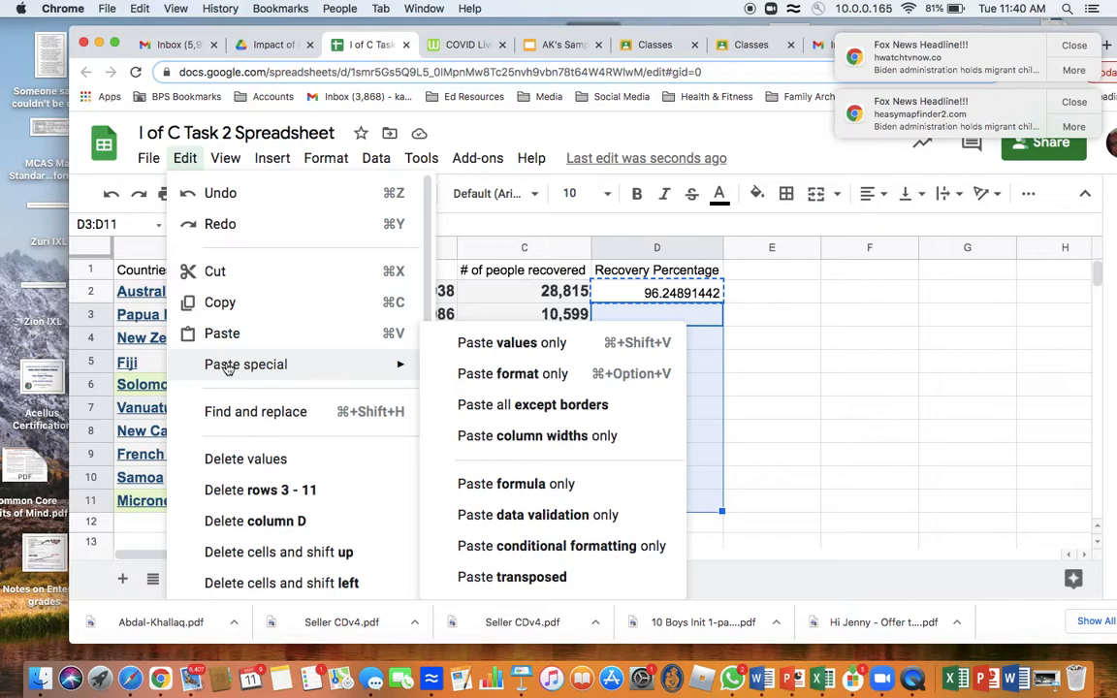
pyautogui.click(533, 488)
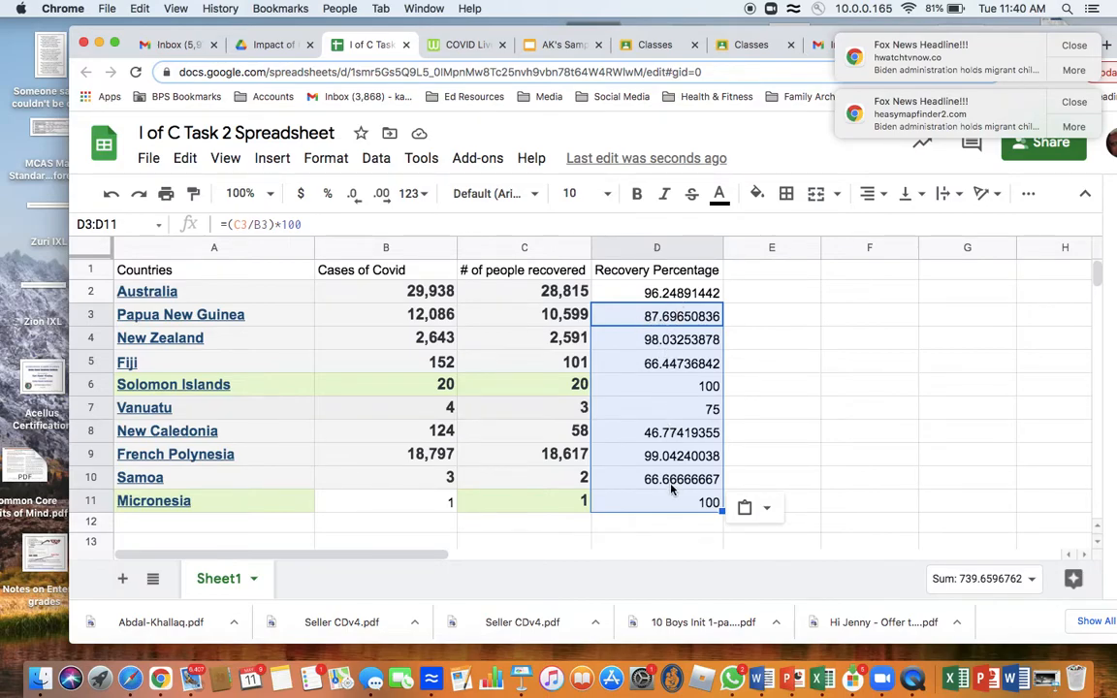
# Step: Format the recovery percentages in D2:D11 with the Number format with two decimals (1,000.12)
pyautogui.click(665, 293)
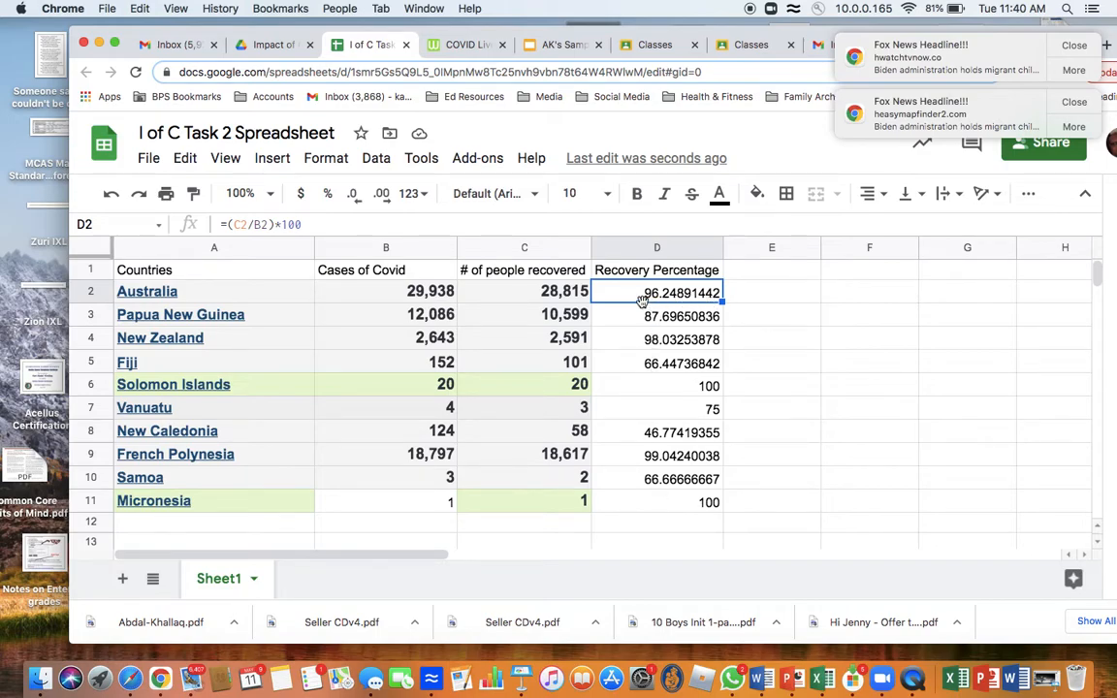
pyautogui.moveTo(632, 295); pyautogui.dragTo(656, 510)
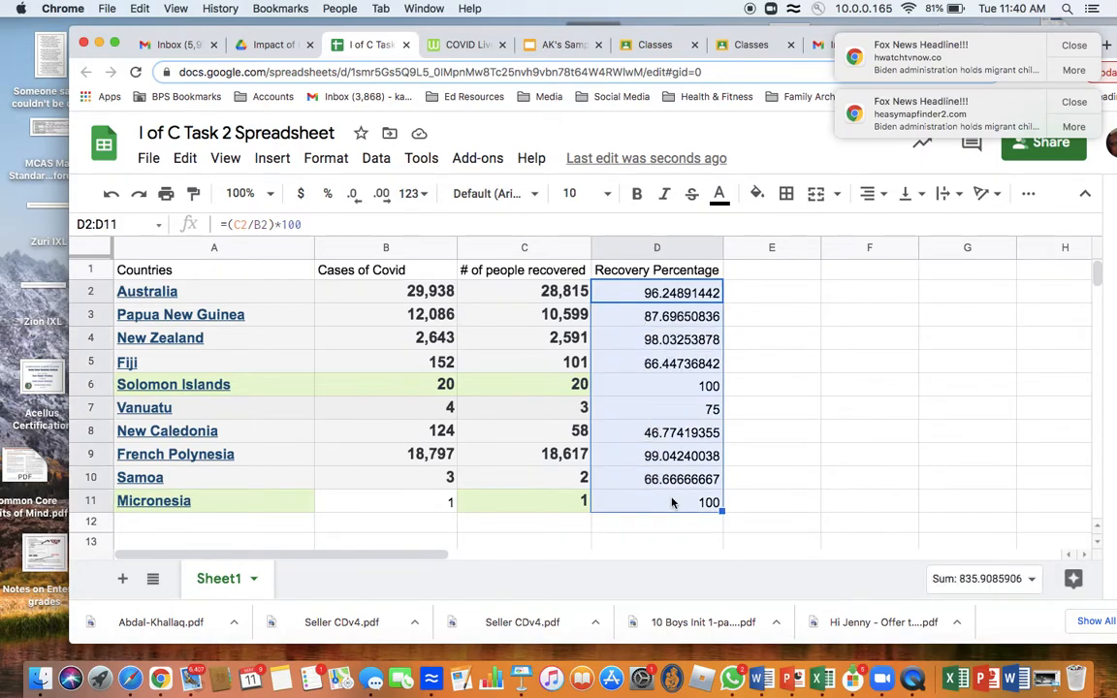
pyautogui.click(326, 160)
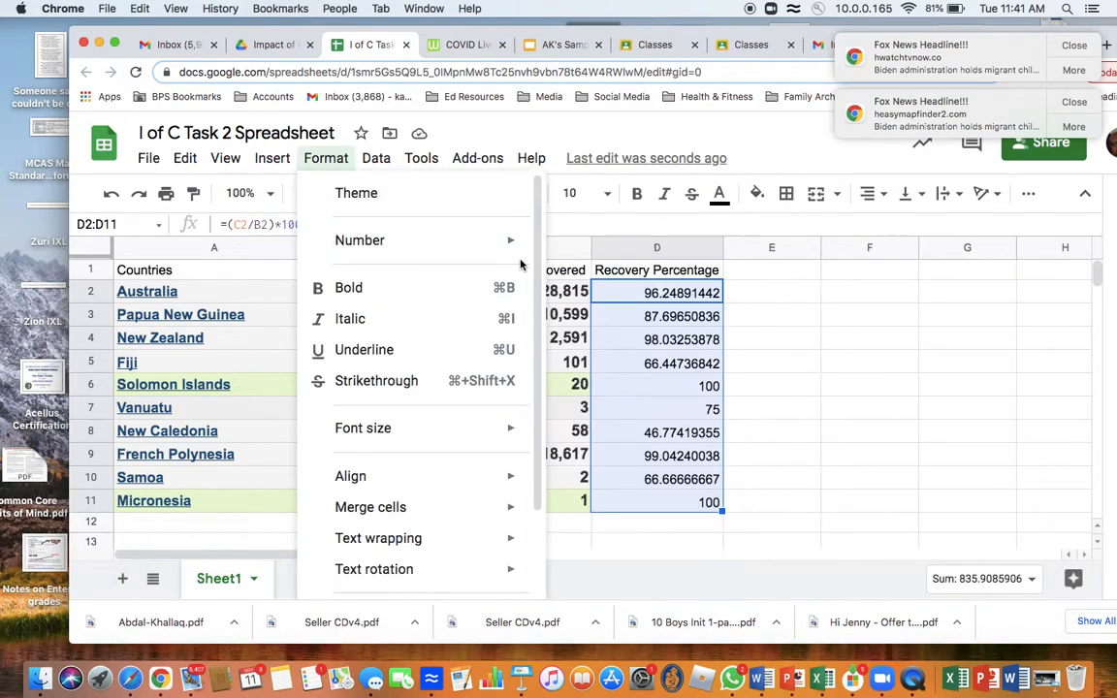
pyautogui.moveTo(486, 241)
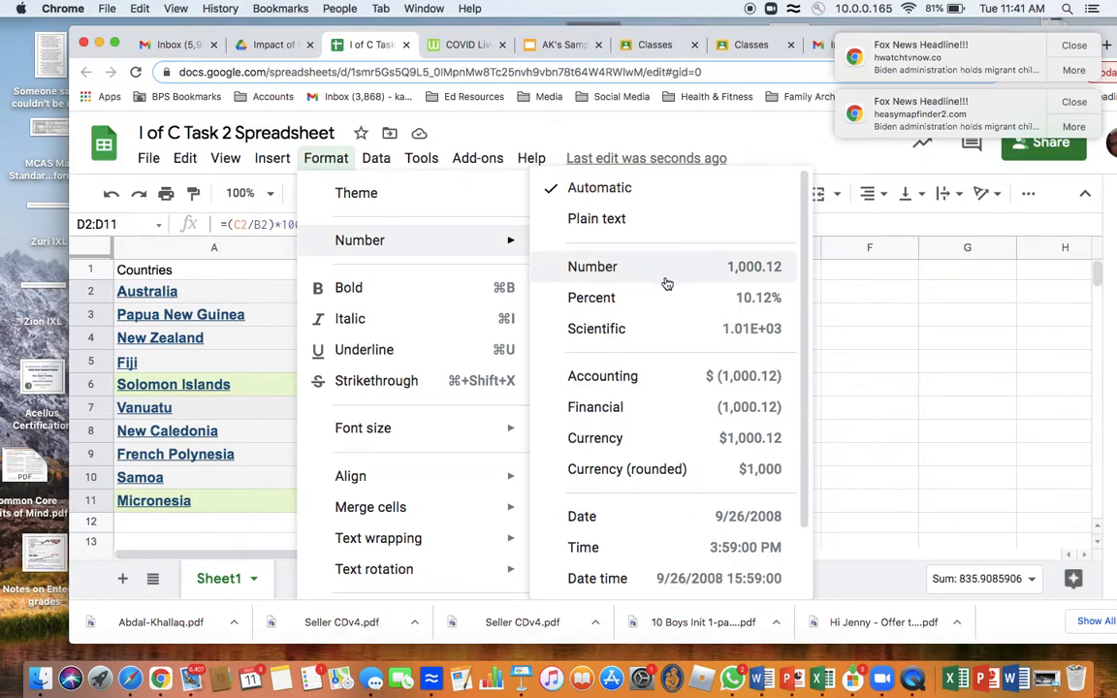
pyautogui.click(751, 278)
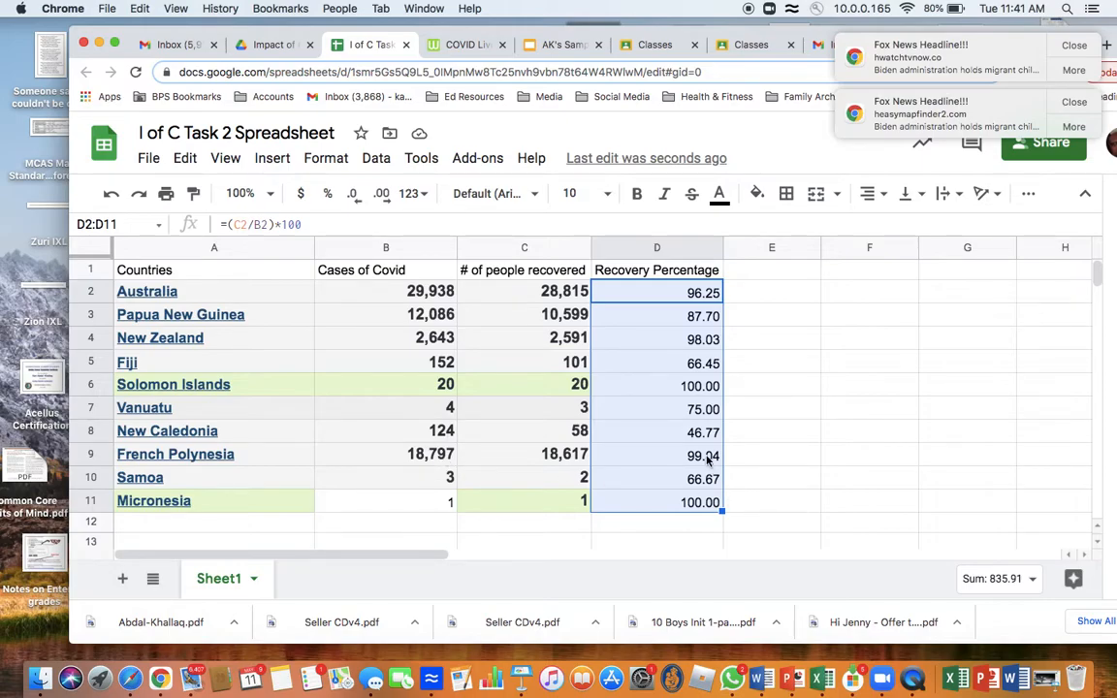
# Step: View slide 6 of the Recovery Percentage presentation, which asks for five interesting observations
pyautogui.moveTo(190, 438)
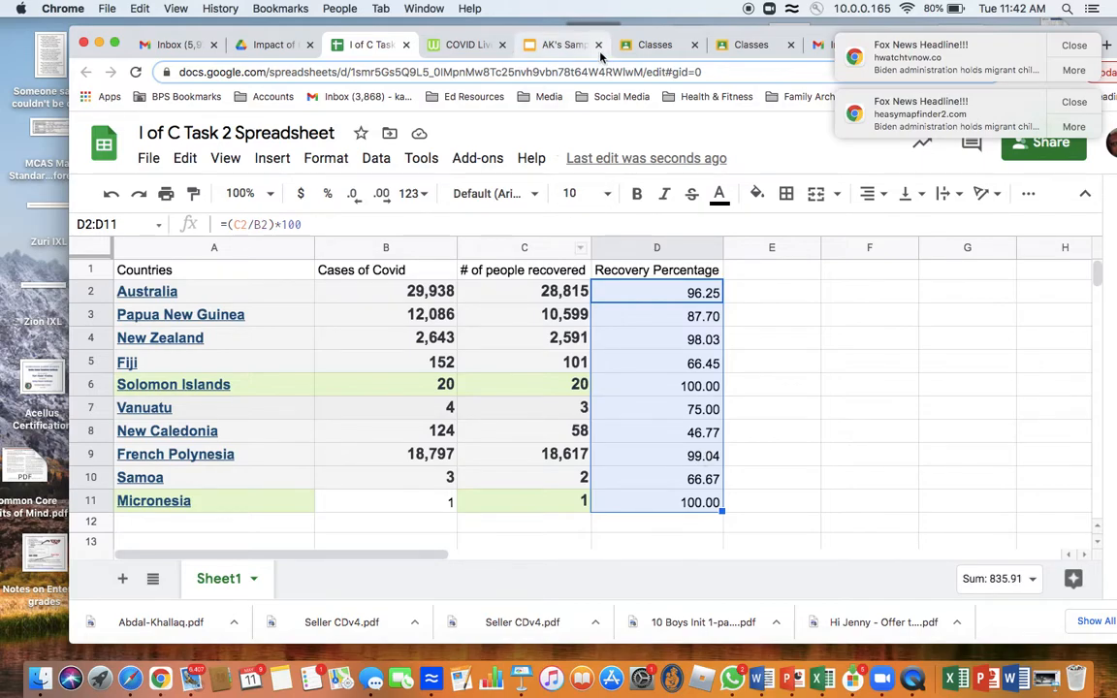
pyautogui.click(553, 45)
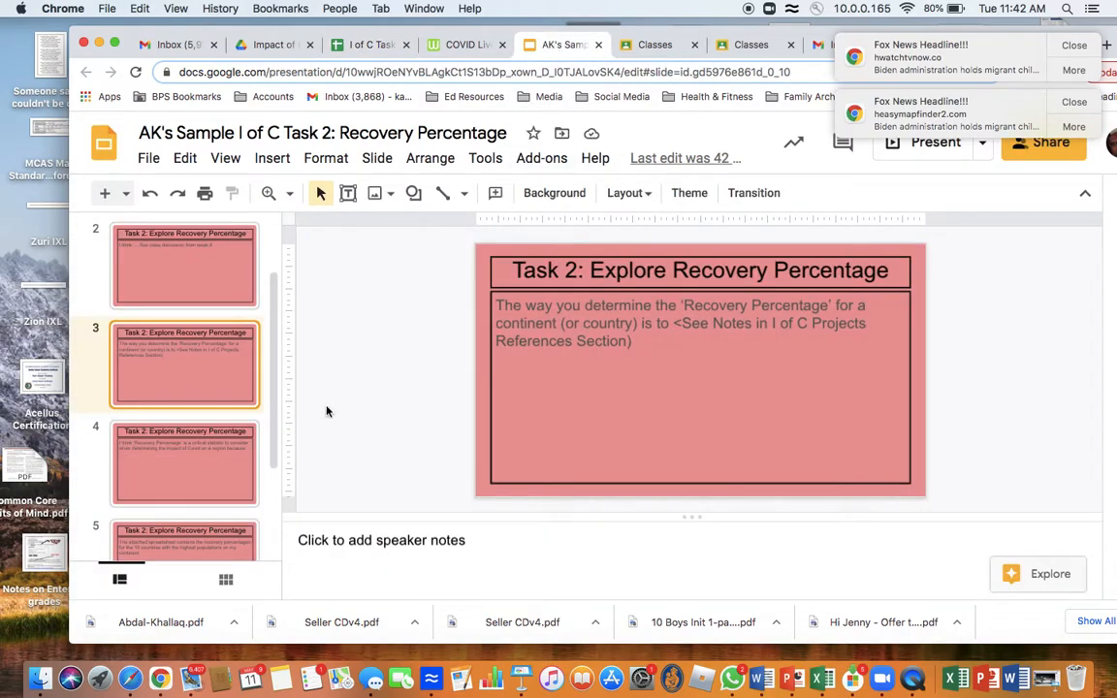
pyautogui.scroll(-3, 207, 429)
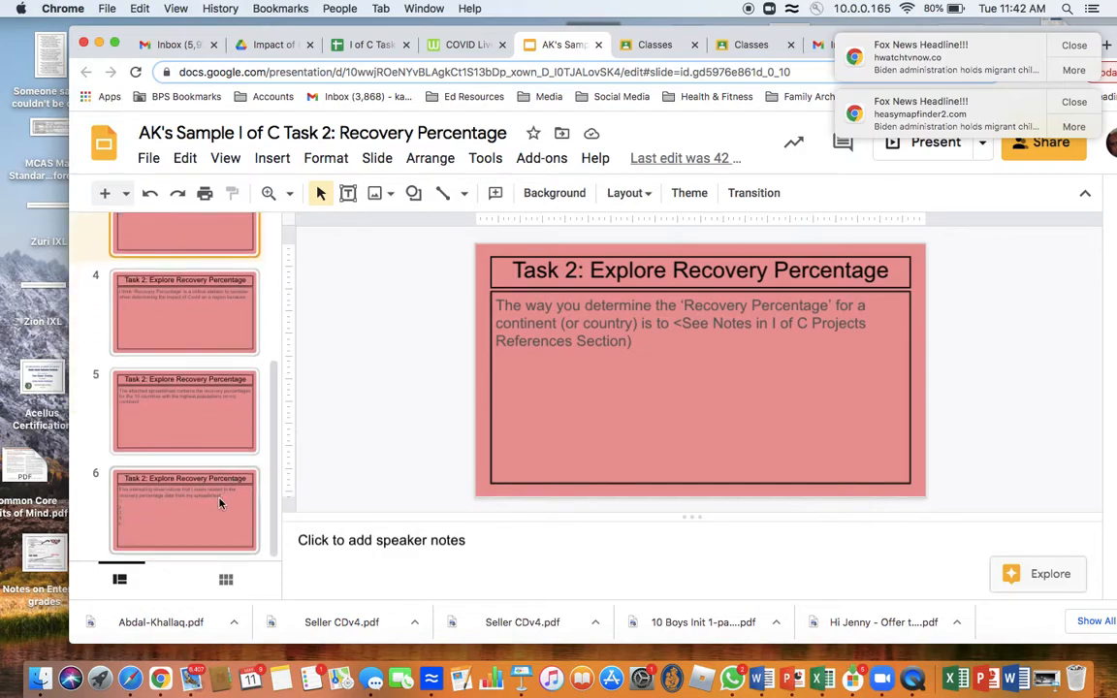
pyautogui.click(218, 502)
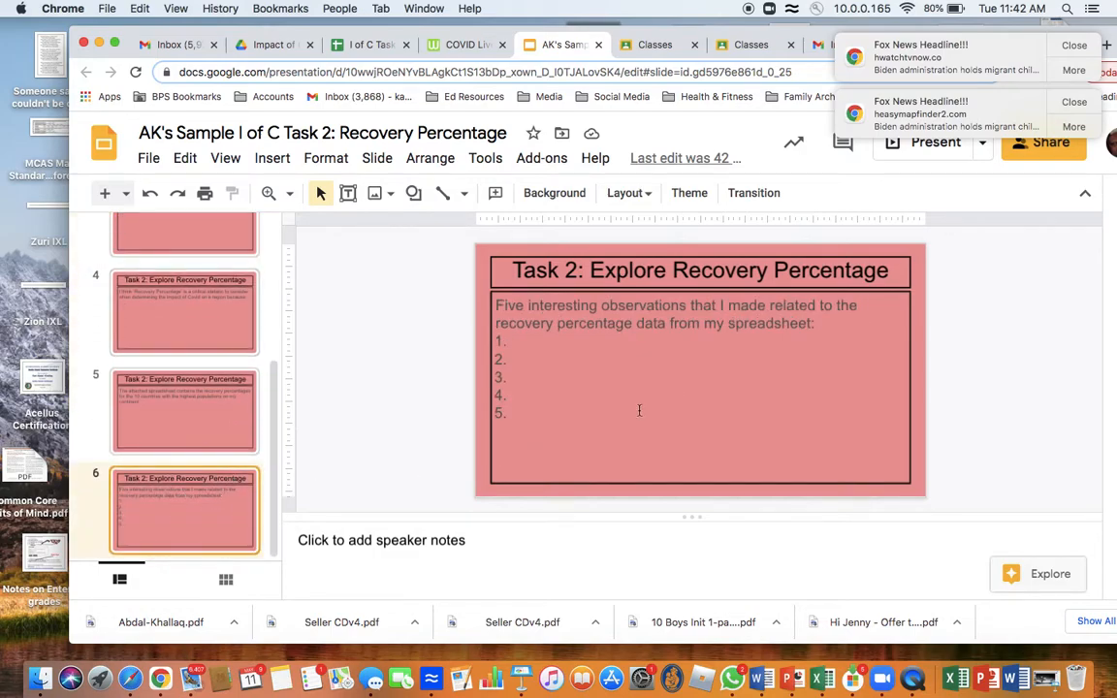
# Step: Copy the web address of the I of C Task 2 Spreadsheet for use on slide 5 of the presentation
pyautogui.click(187, 422)
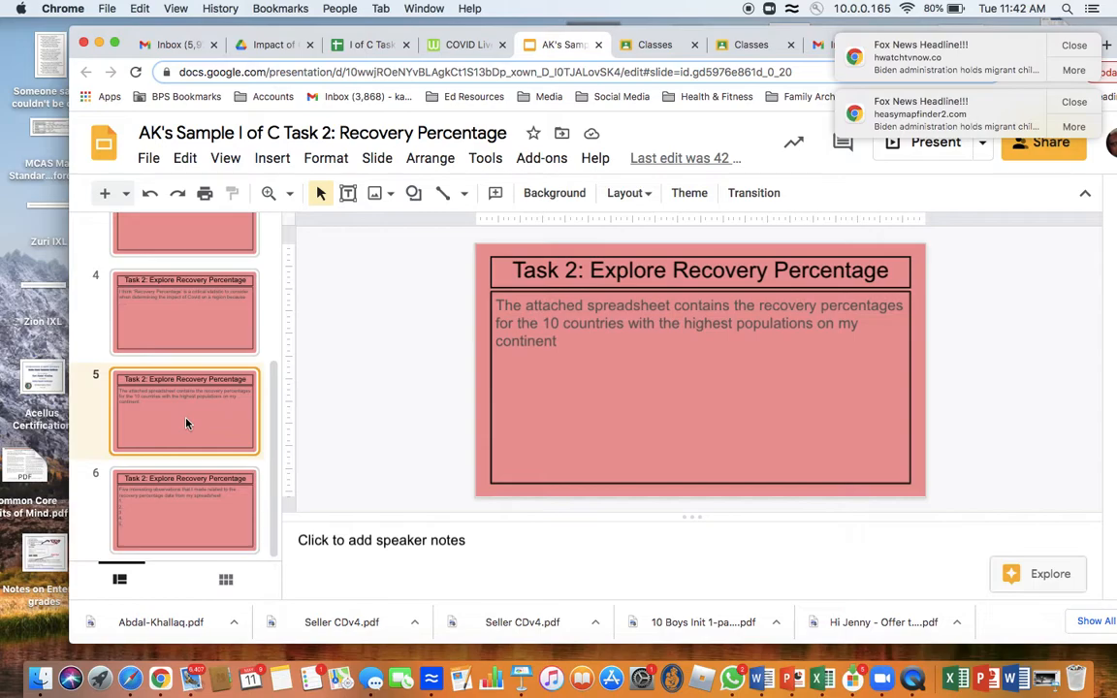
pyautogui.click(368, 47)
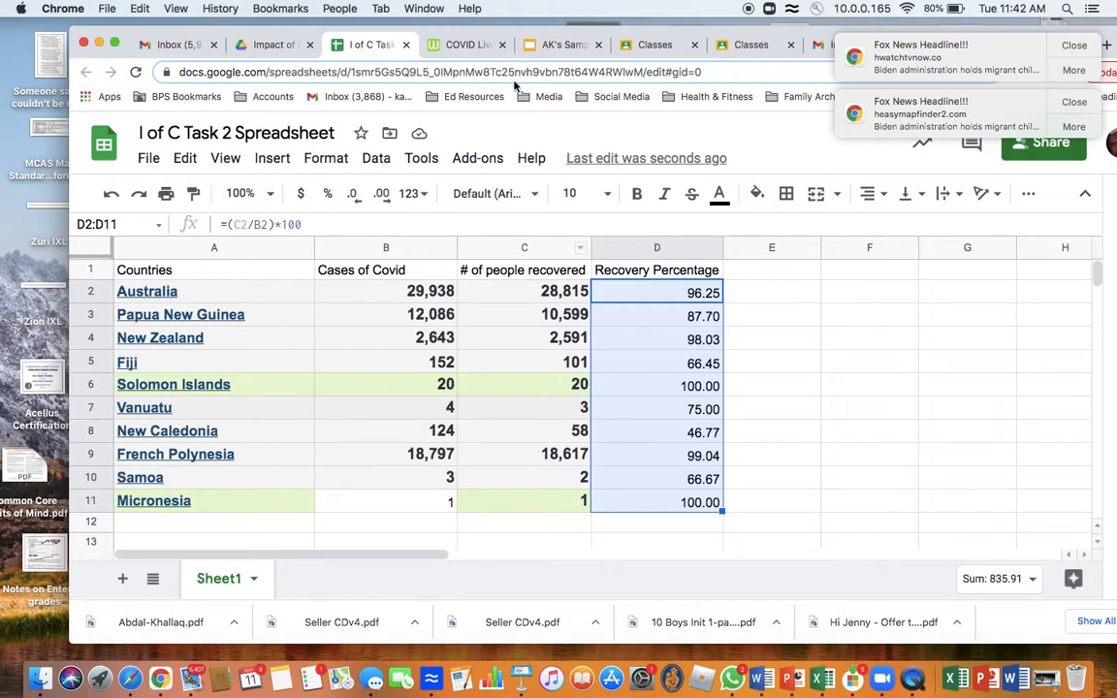
pyautogui.moveTo(648, 65); pyautogui.dragTo(172, 75)
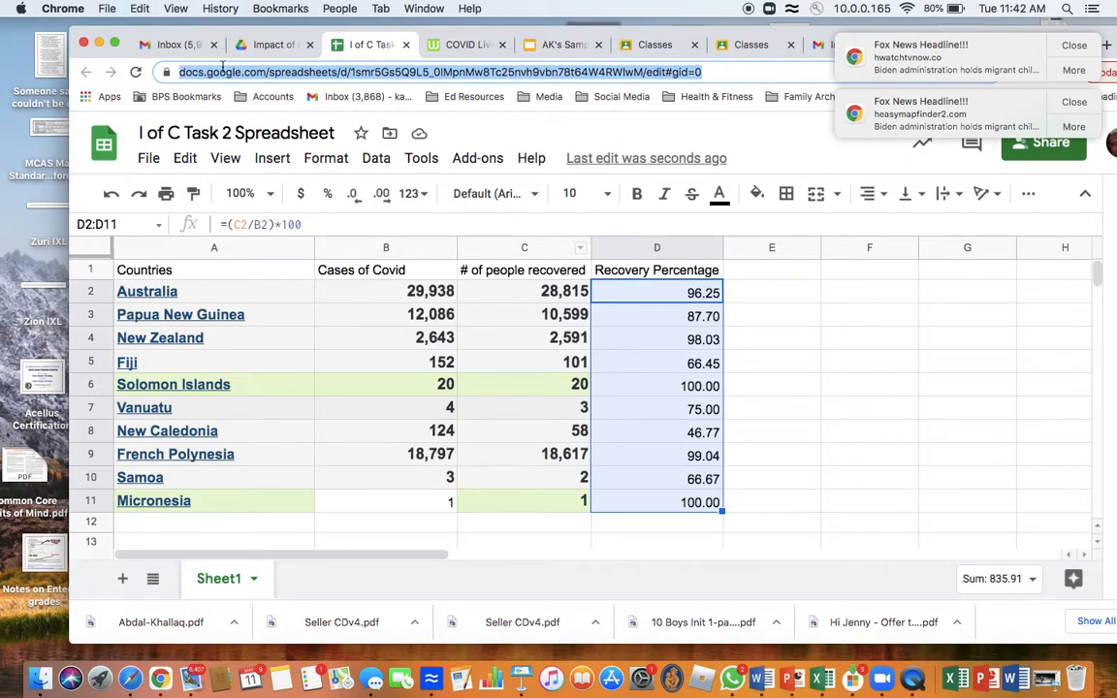
# Step: Add the text "Covid Recovery Rates for Oceania" after "continent" in the body text of the presentation's slide 5
pyautogui.click(553, 44)
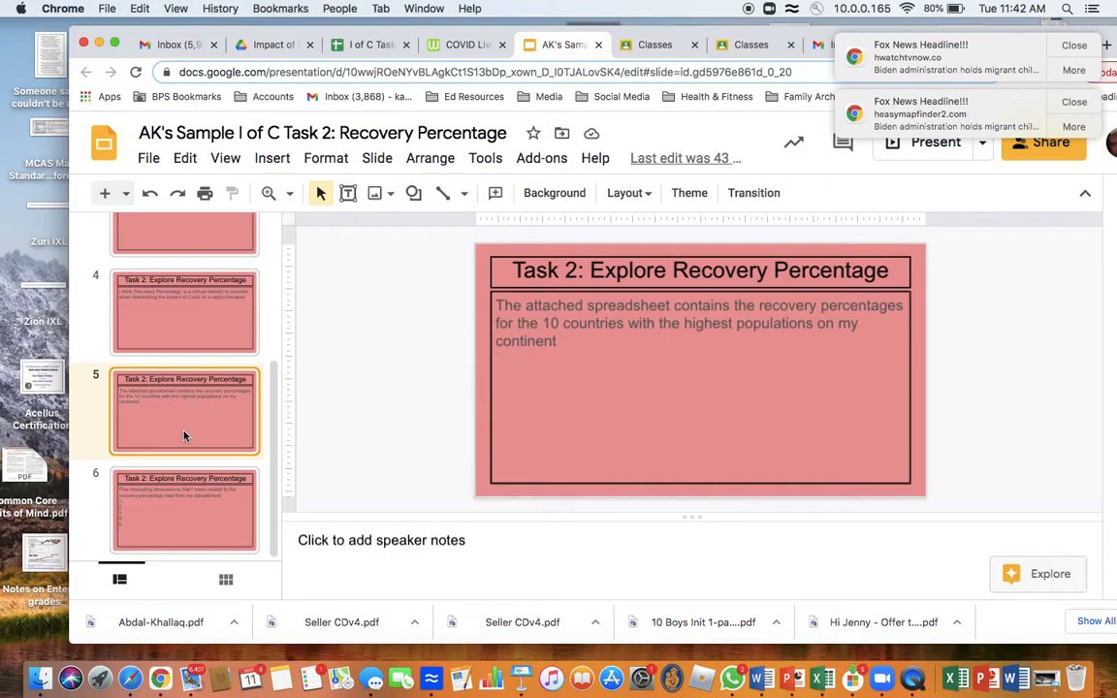
pyautogui.click(578, 342)
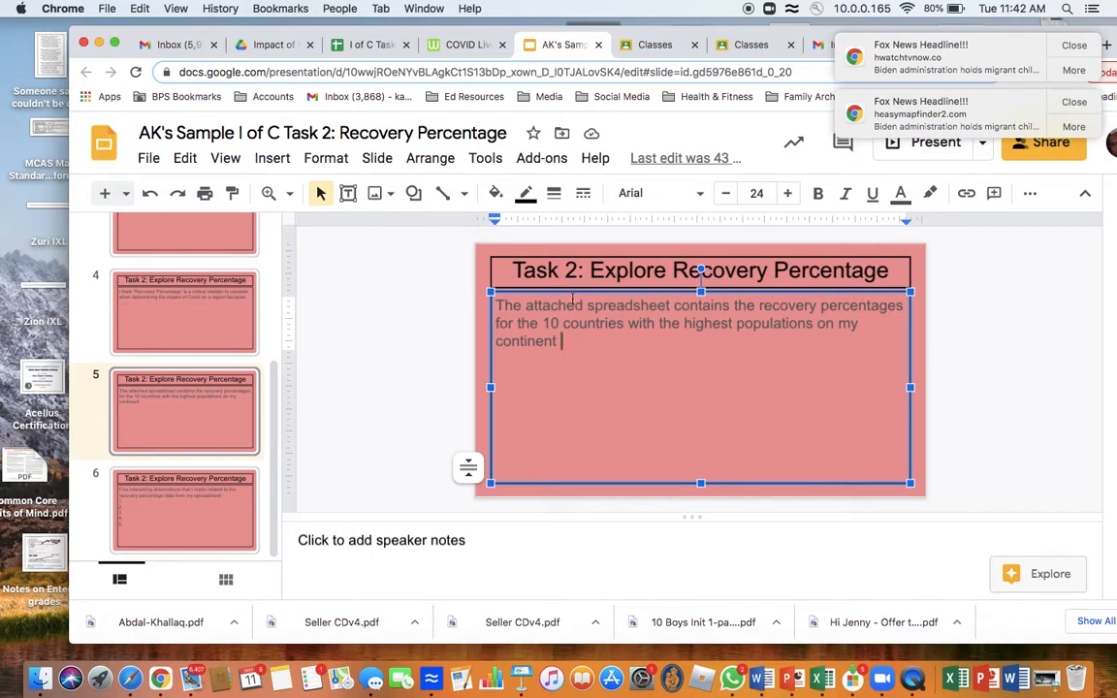
pyautogui.write('Cov')
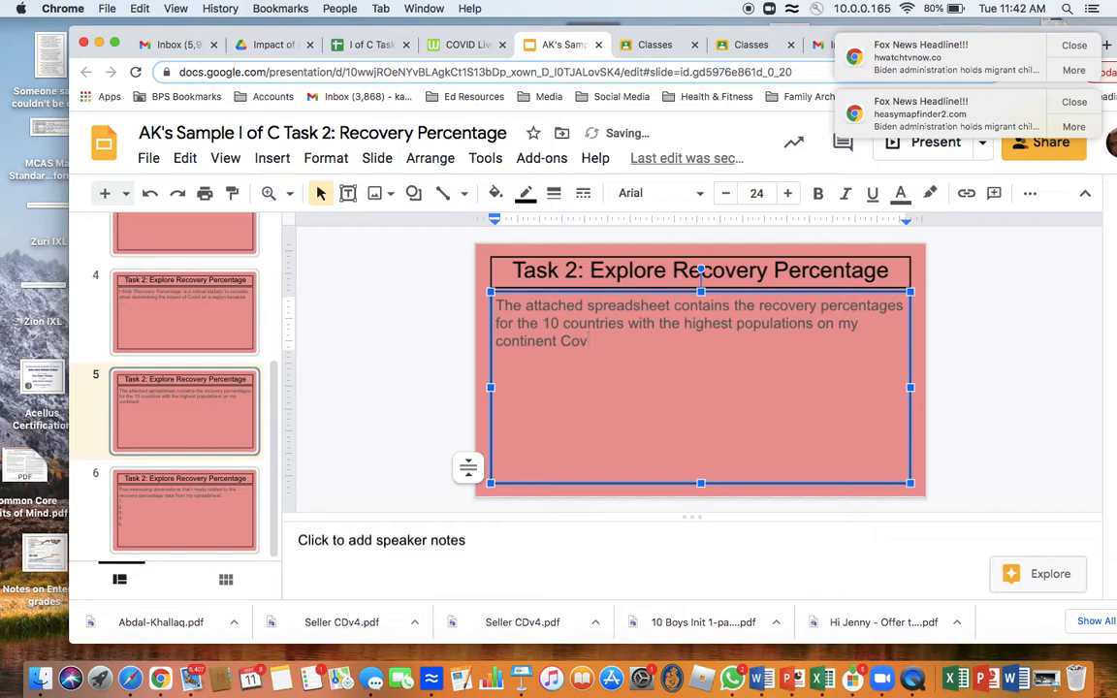
pyautogui.write('id Recovery R')
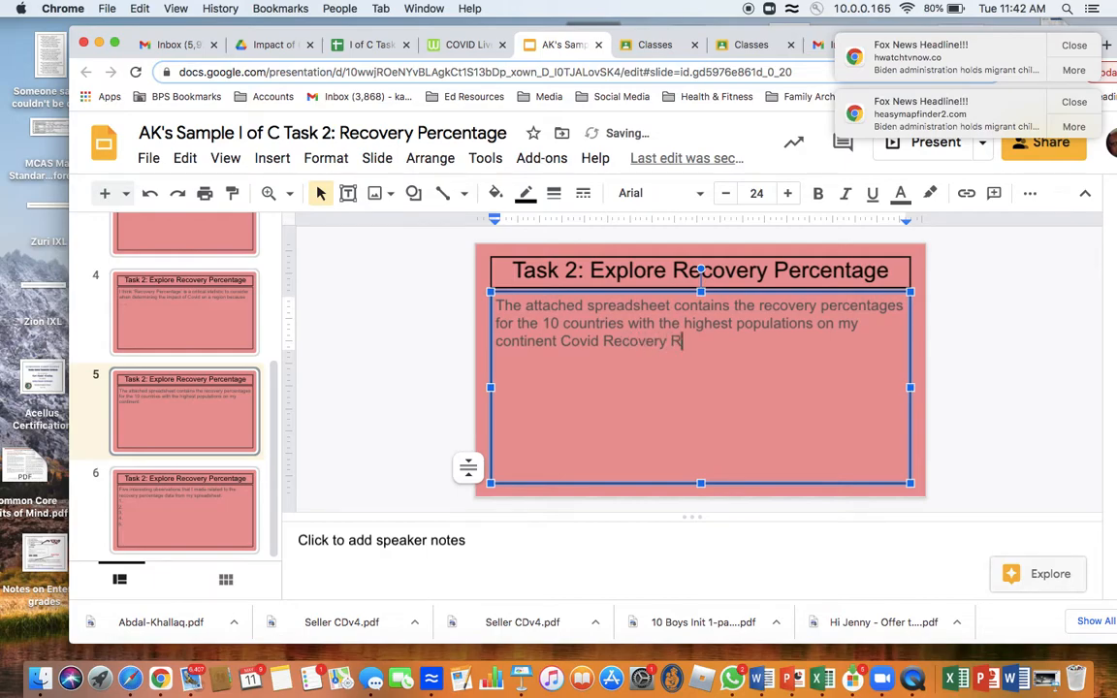
pyautogui.write('ates for Oceania')
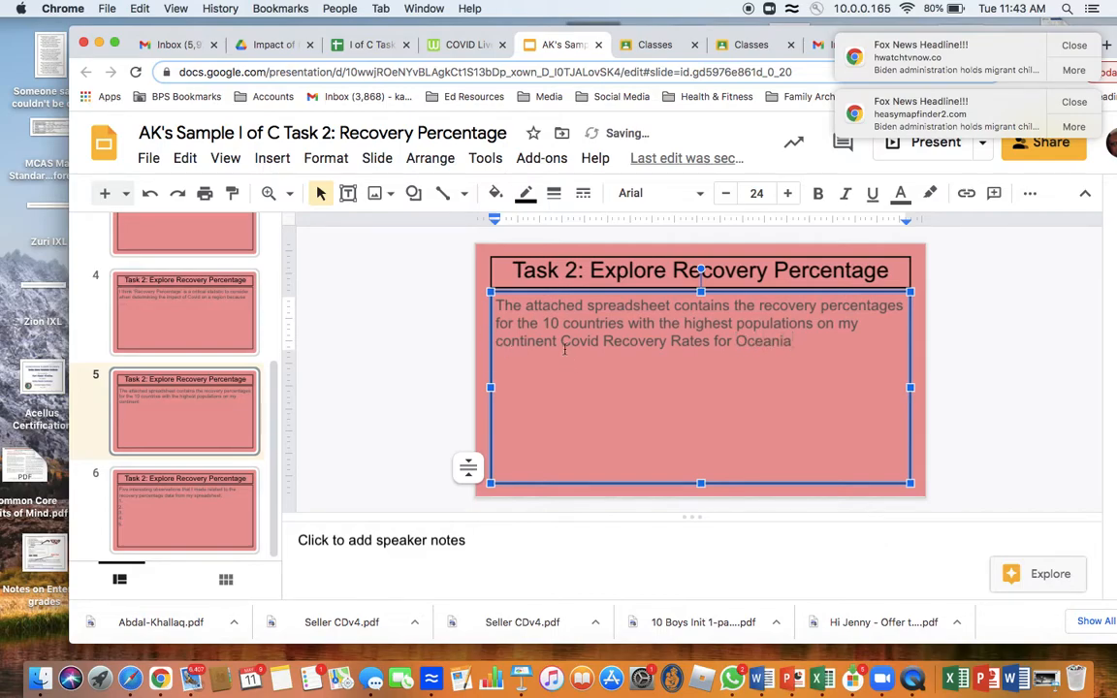
# Step: Link the text "Covid Recovery Rates for Oceania" on slide 5 to the copied spreadsheet address
pyautogui.moveTo(561, 342); pyautogui.dragTo(789, 341)
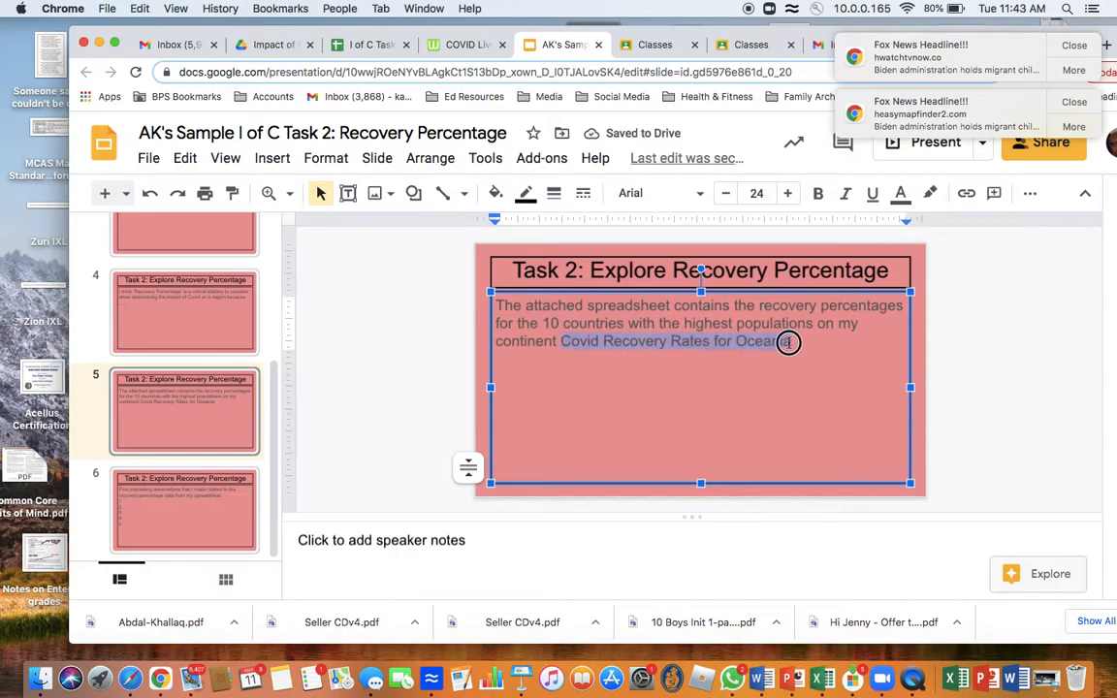
pyautogui.click(269, 157)
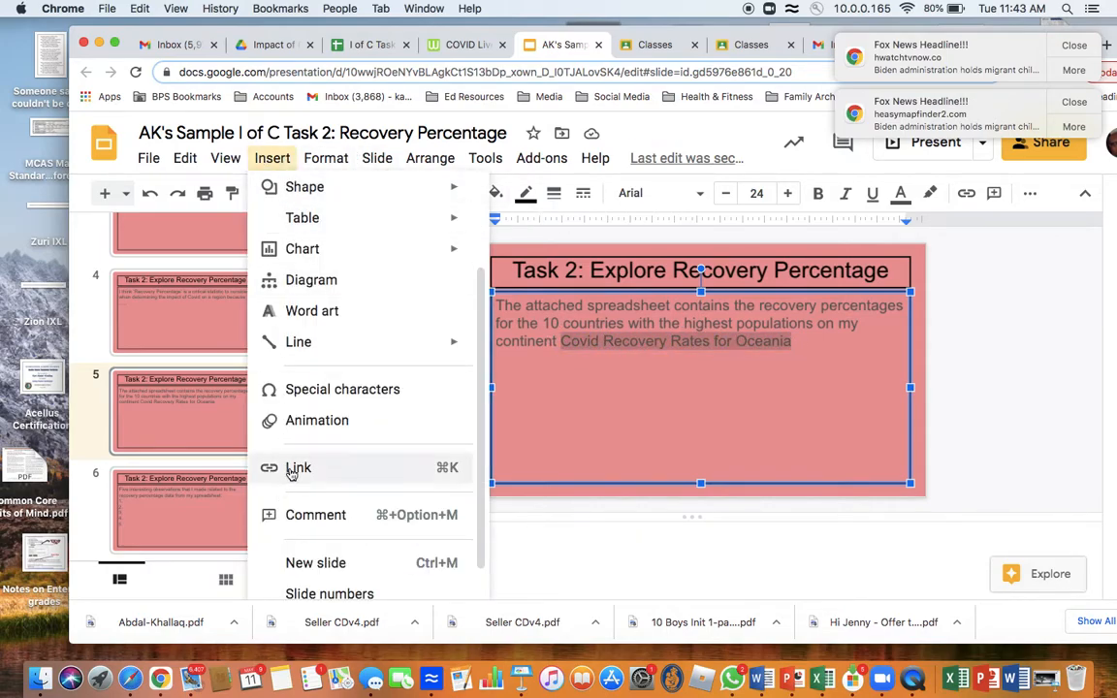
pyautogui.click(281, 467)
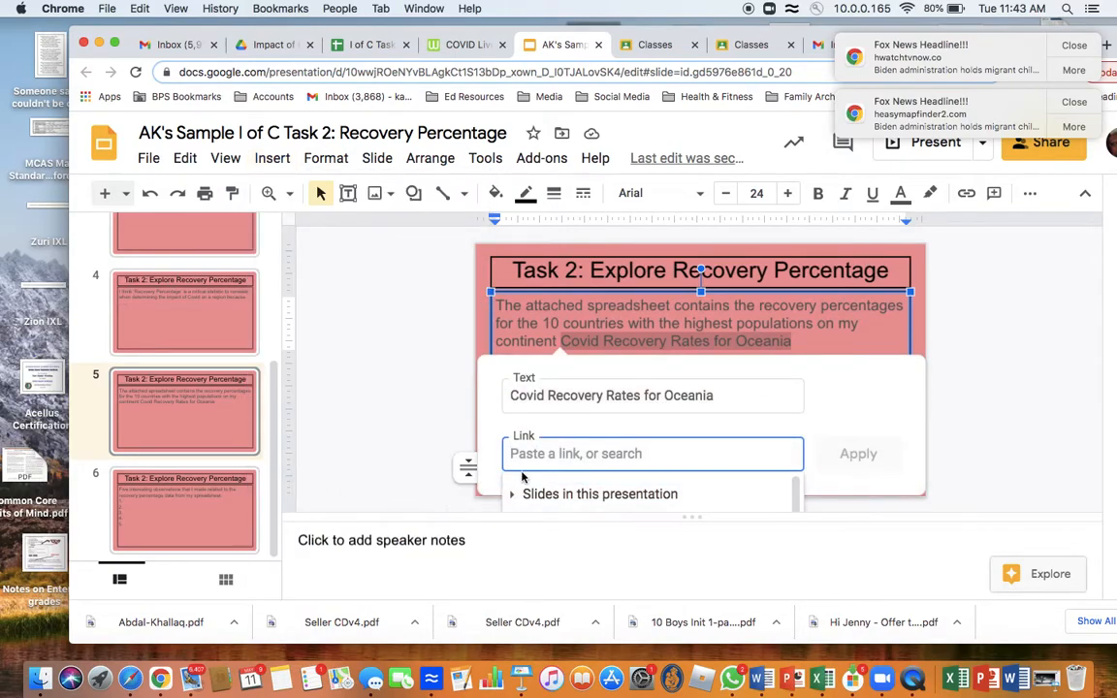
pyautogui.press('super+v')
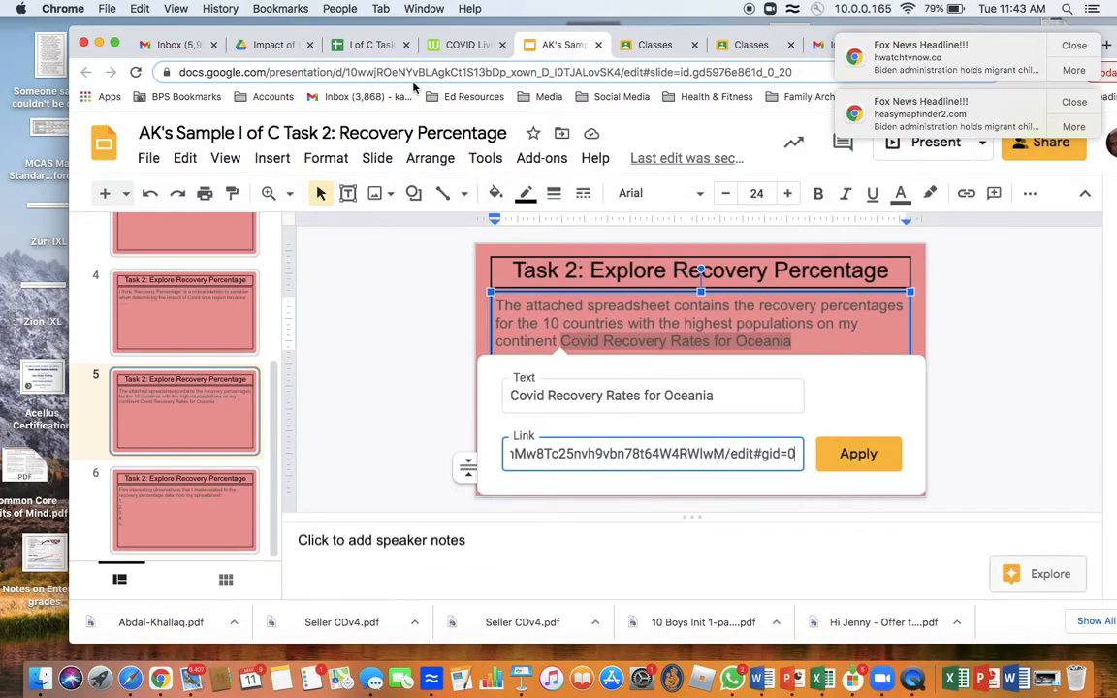
pyautogui.click(859, 462)
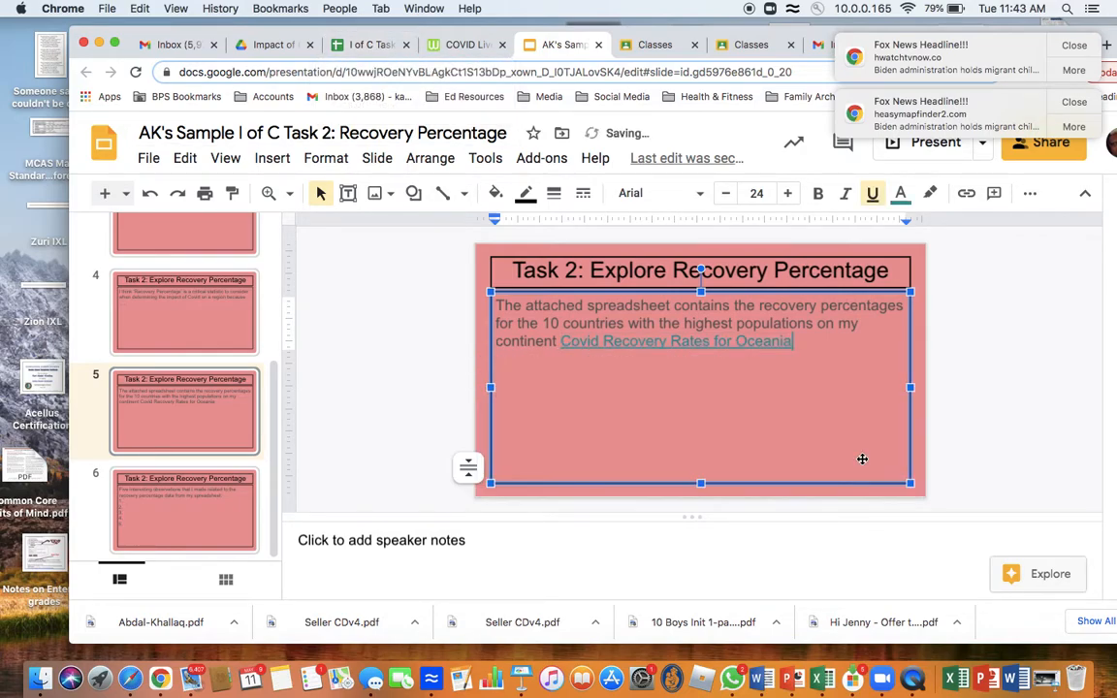
# Step: Test the new link on slide 5 by opening the I of C Task 2 Spreadsheet, and return to the presentation
pyautogui.moveTo(670, 345)
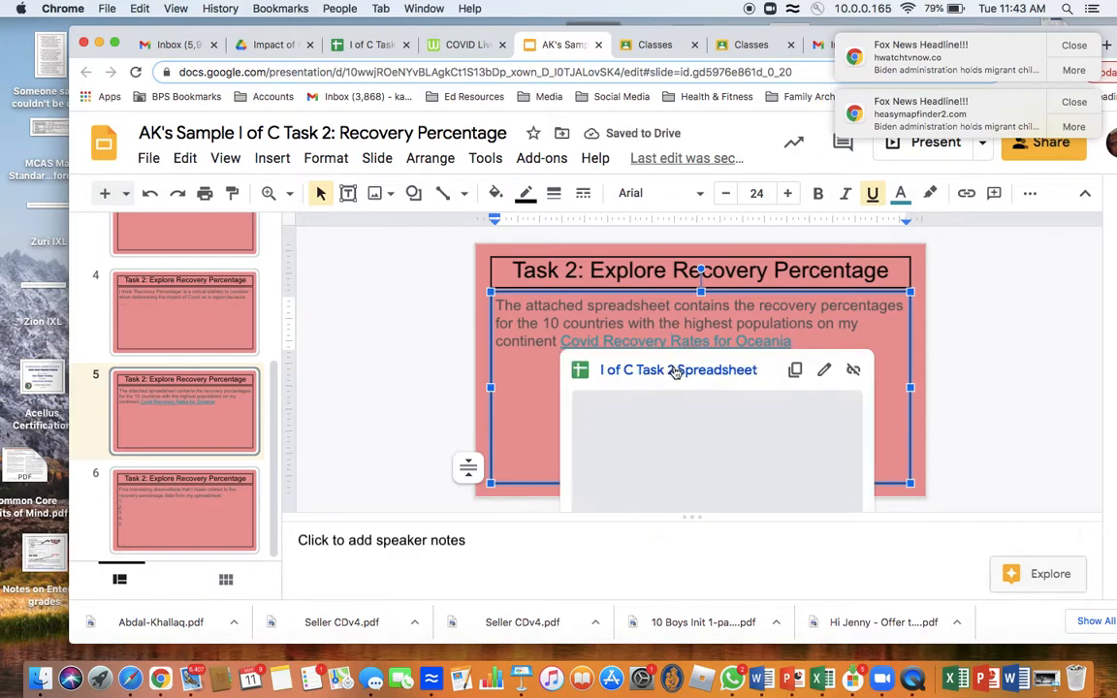
pyautogui.click(674, 372)
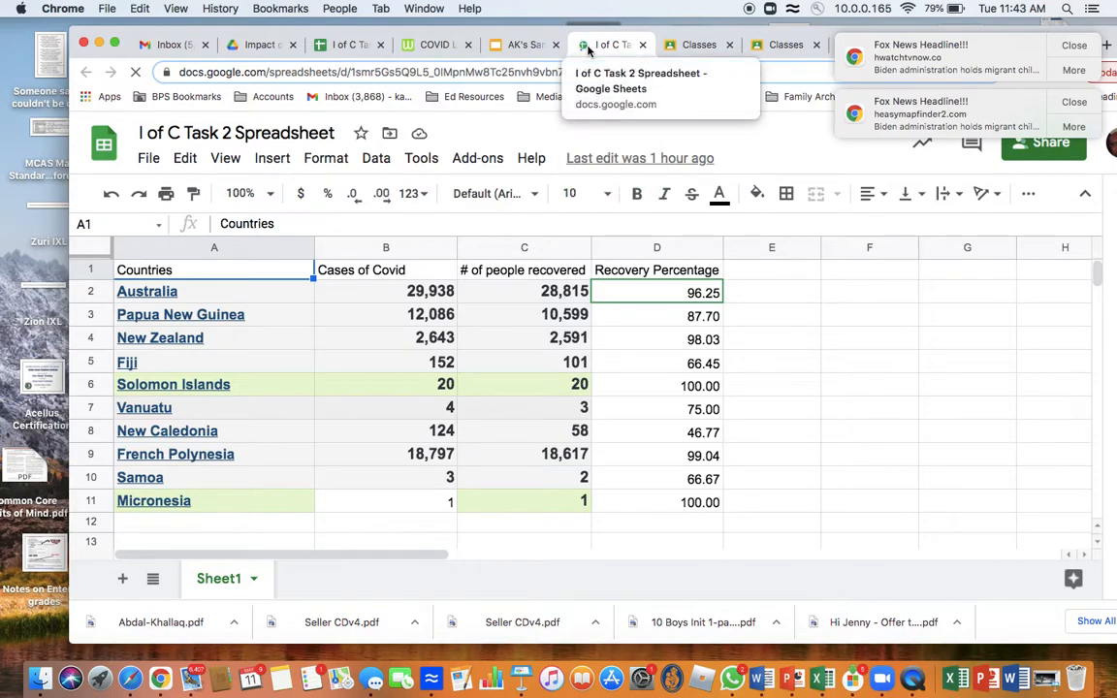
pyautogui.click(494, 49)
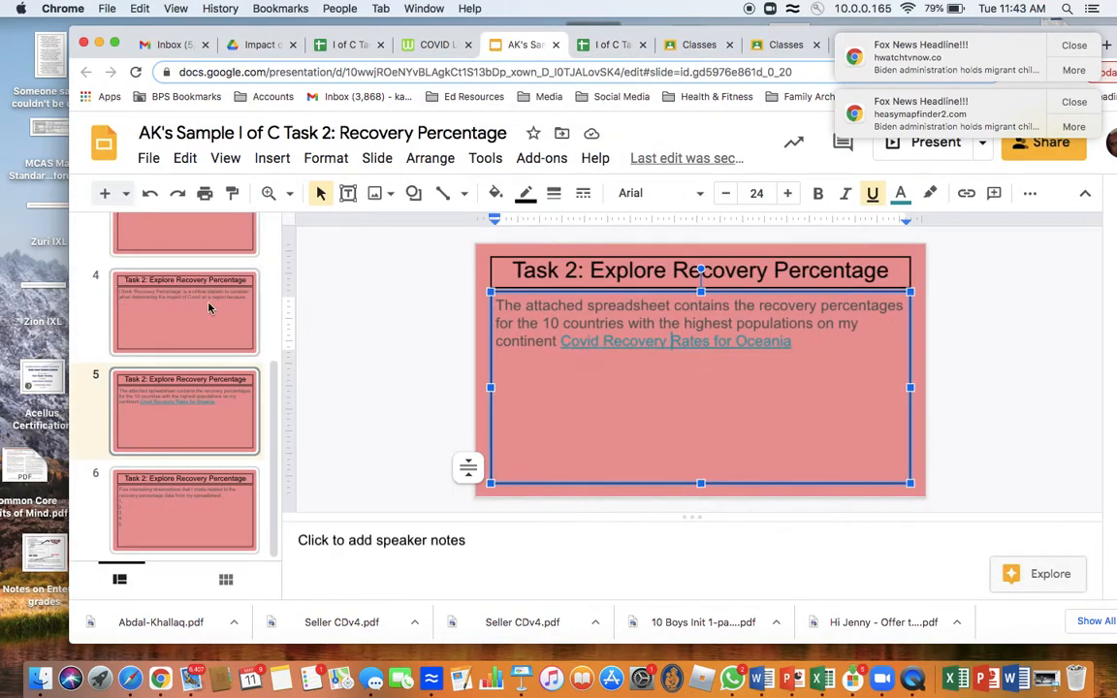
# Step: Review slides 2, 4, 5 and 6 of the Recovery Percentage presentation
pyautogui.scroll(2, 187, 335)
pyautogui.click(177, 295)
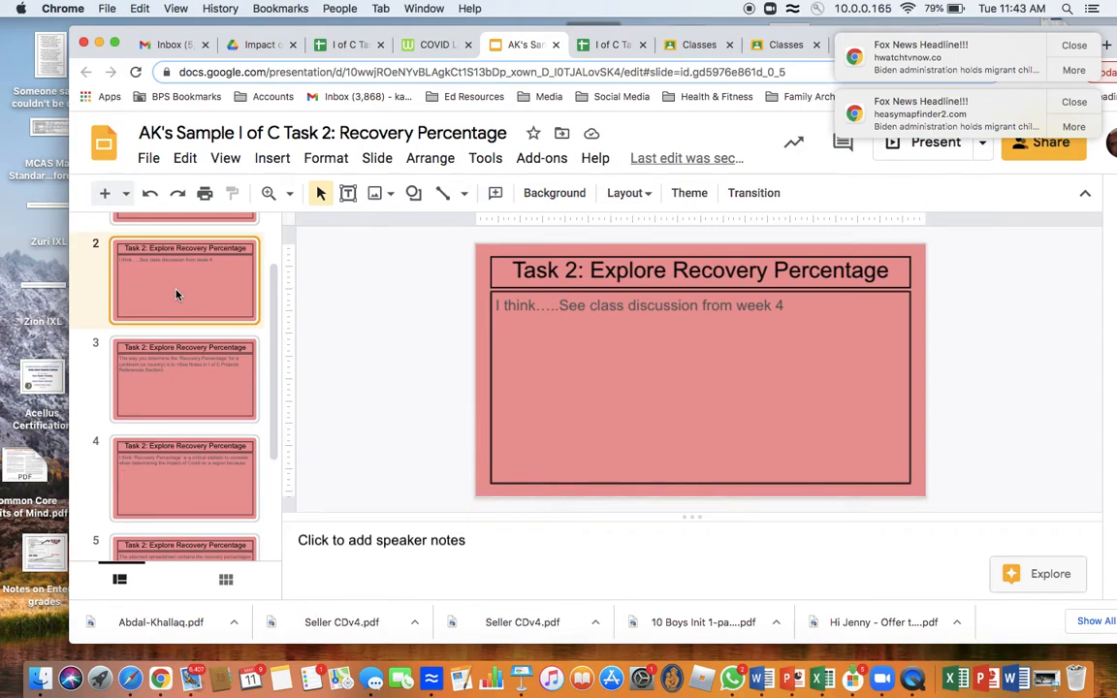
pyautogui.scroll(-2, 170, 398)
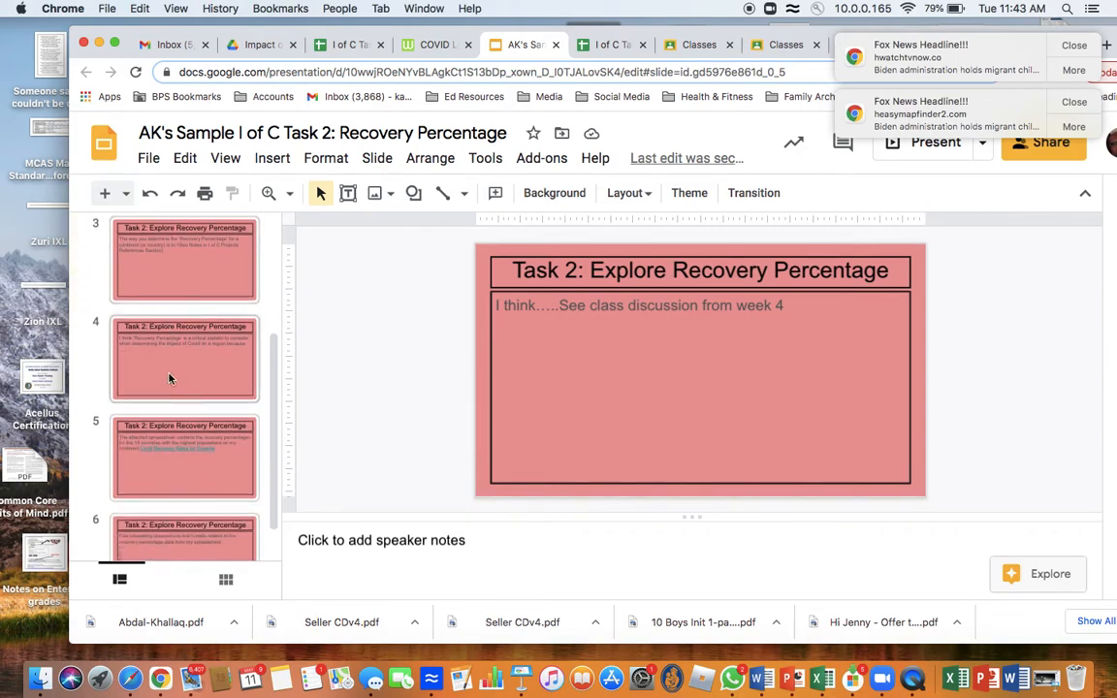
pyautogui.click(170, 374)
pyautogui.scroll(-2, 170, 388)
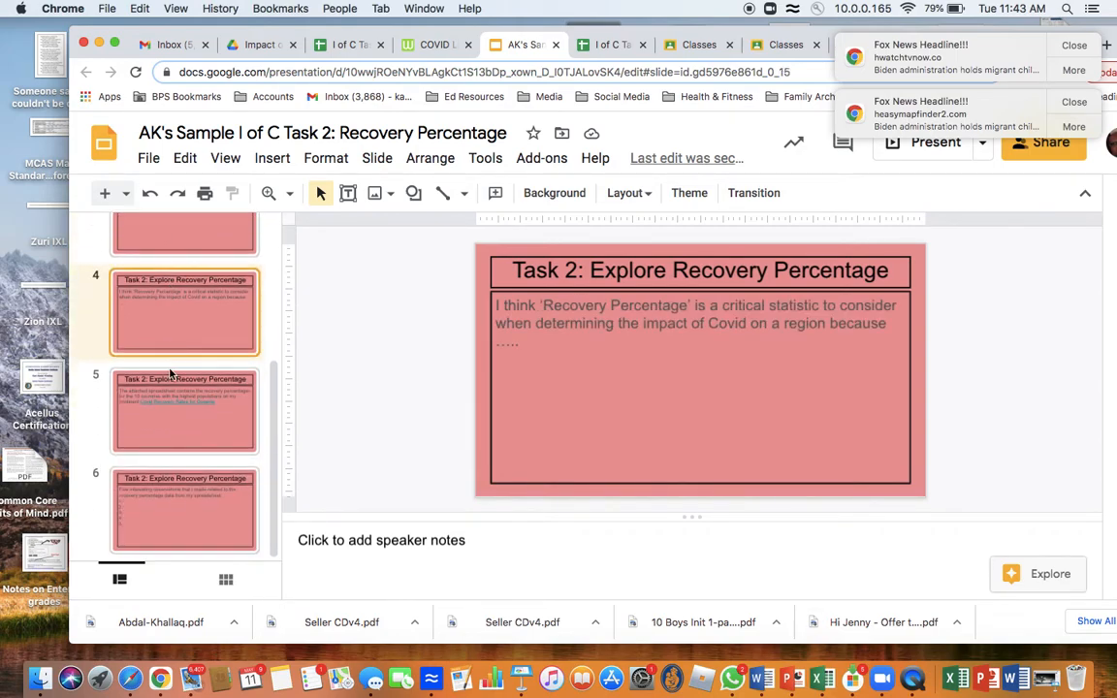
pyautogui.click(170, 429)
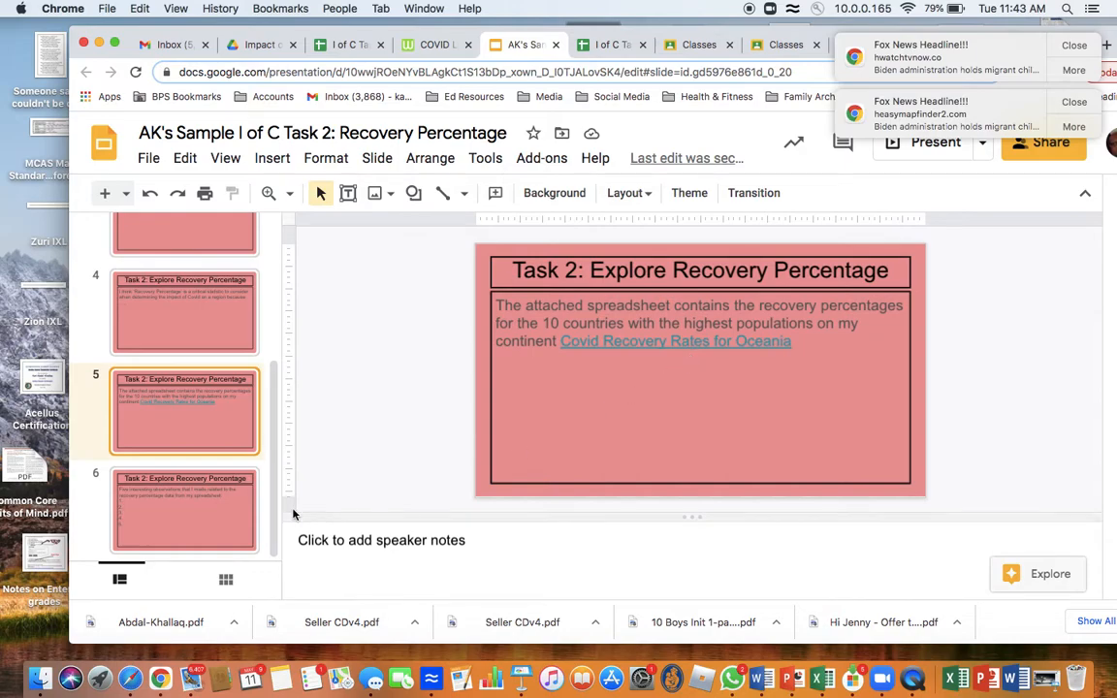
pyautogui.click(178, 520)
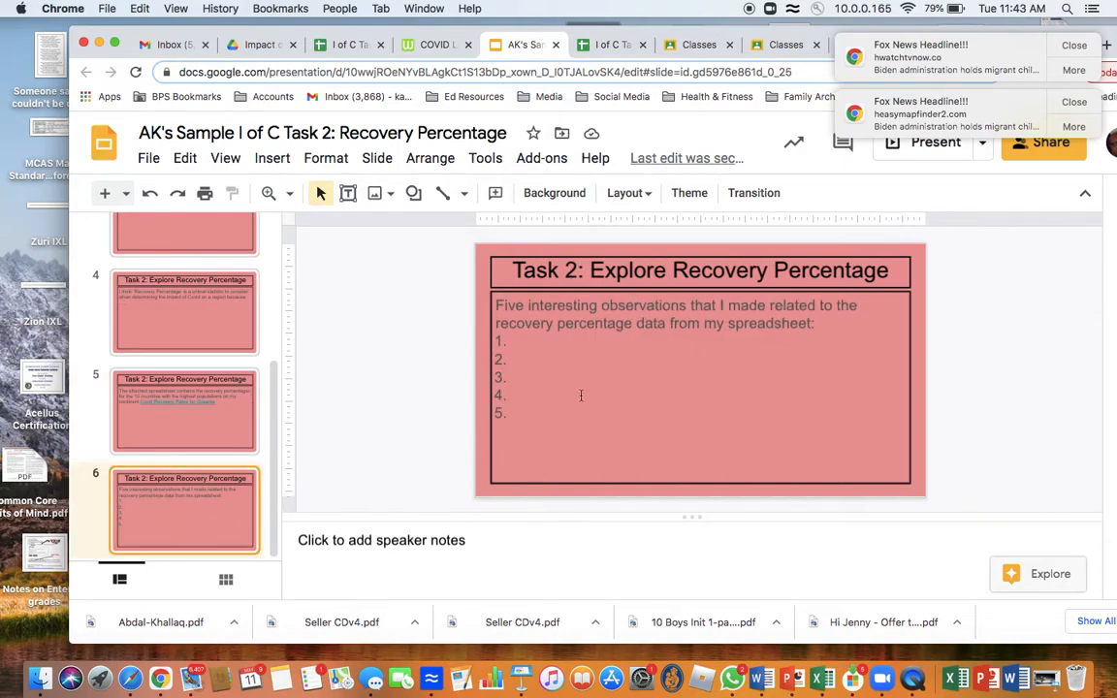